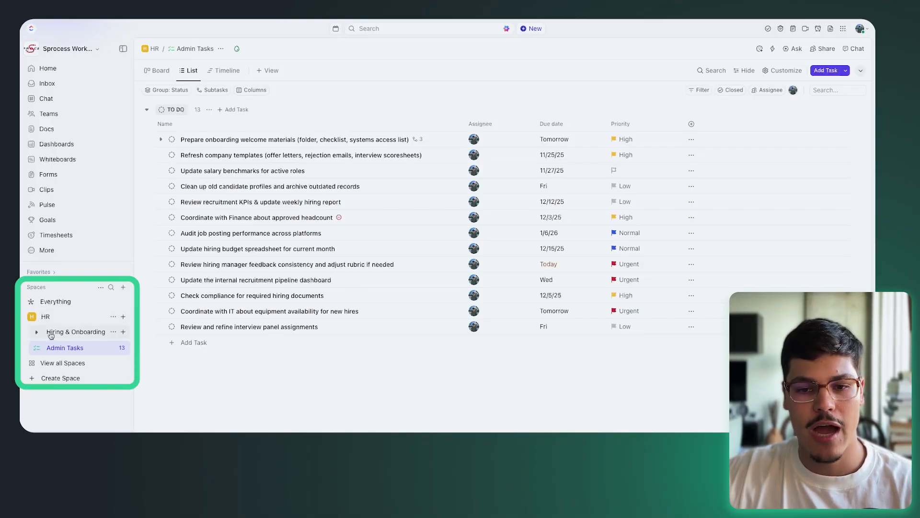
Look inside the Hiring & Onboarding folder and view the status options of the "Review recruitment KPIs & update weekly hiring report" task
left_click(37, 331)
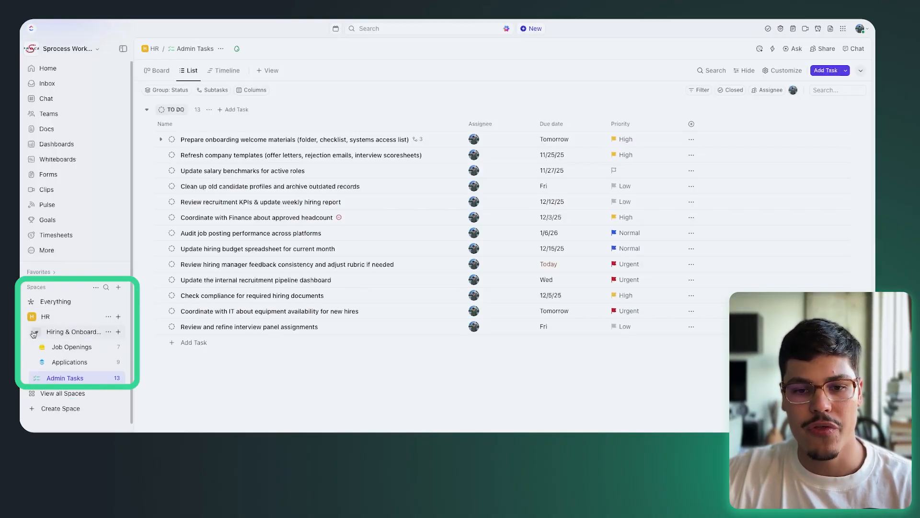
left_click(37, 332)
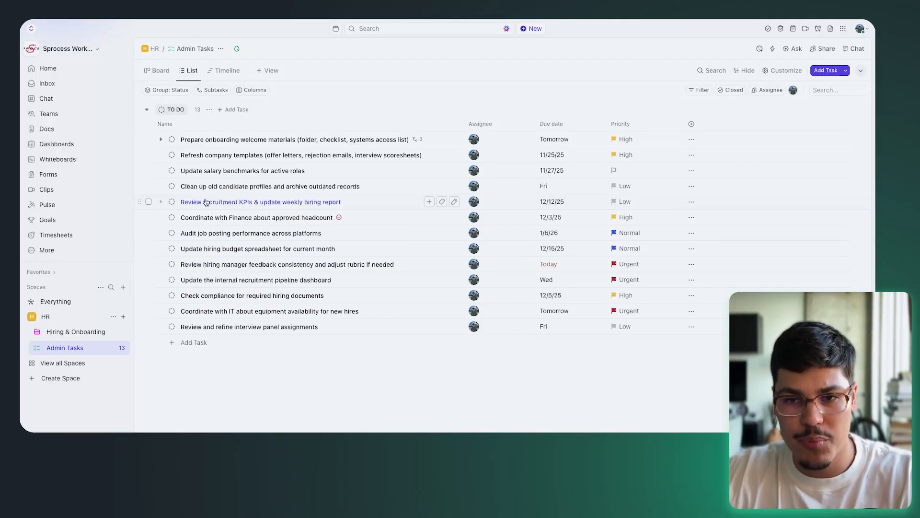
left_click(172, 201)
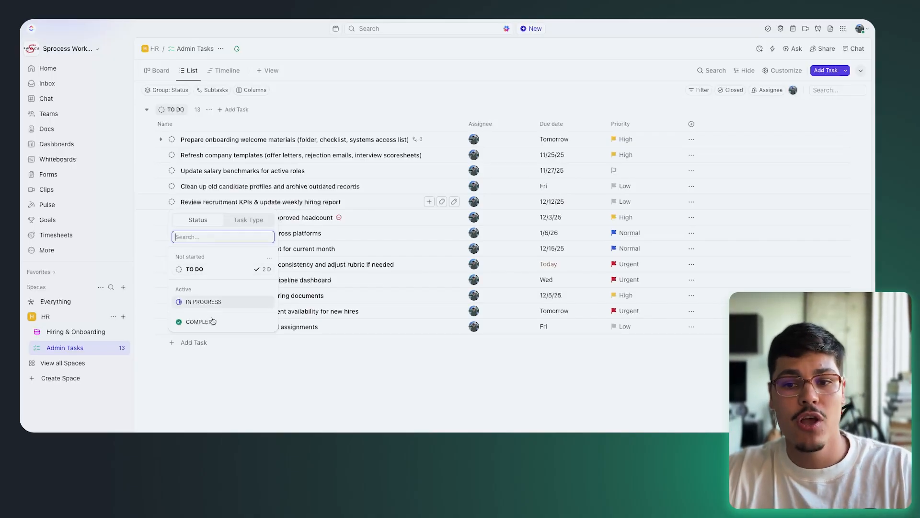
left_click(224, 357)
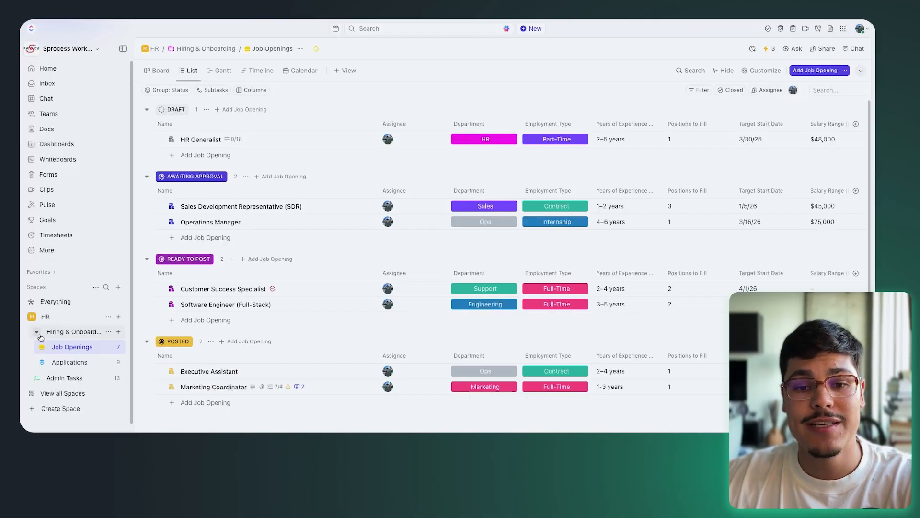
Open the Applications list, review its status groups and view the status options of the hired SDR application
left_click(66, 366)
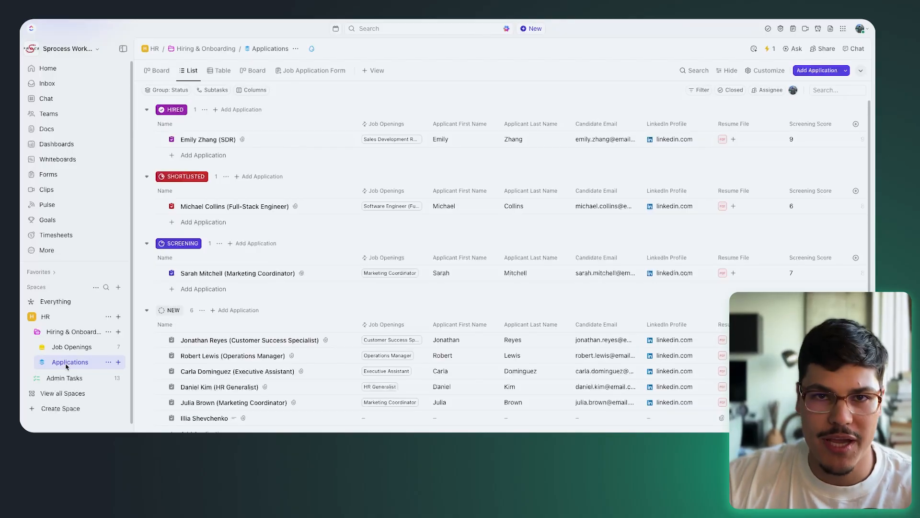
scroll(304, 290, "down", 1)
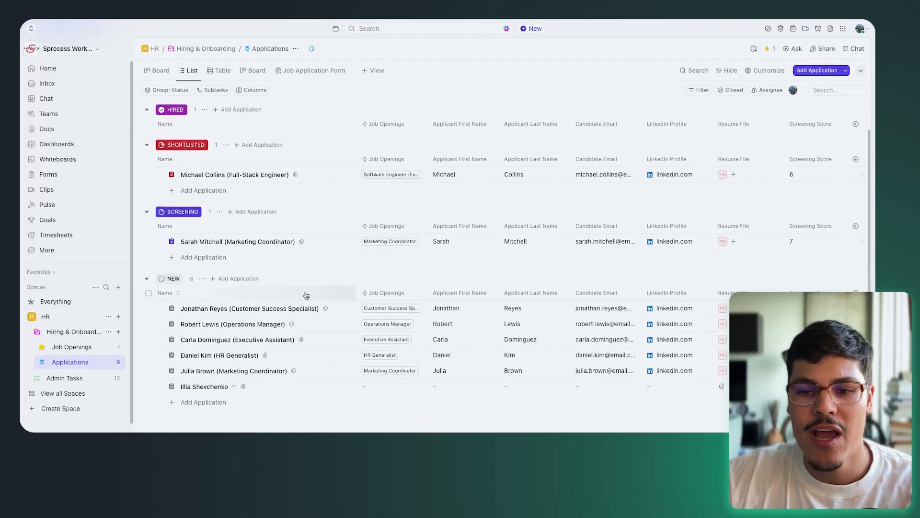
scroll(291, 352, "up", 1)
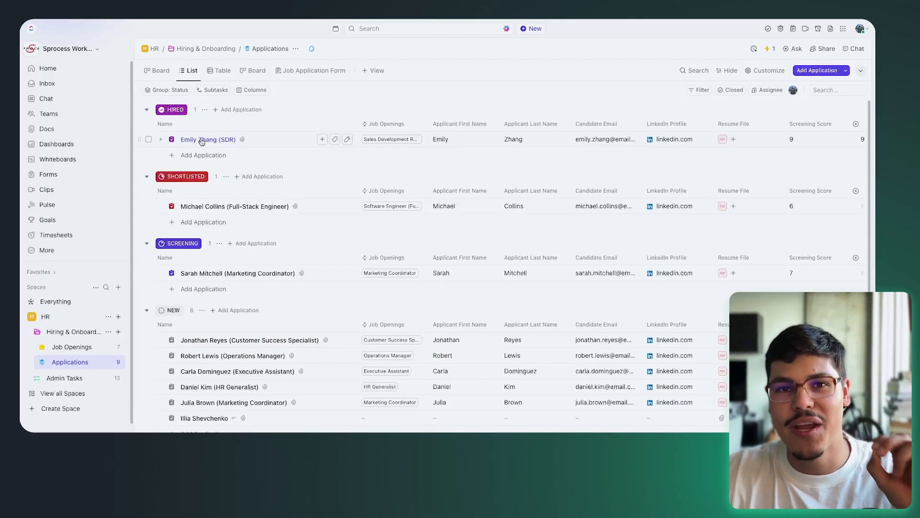
left_click(172, 140)
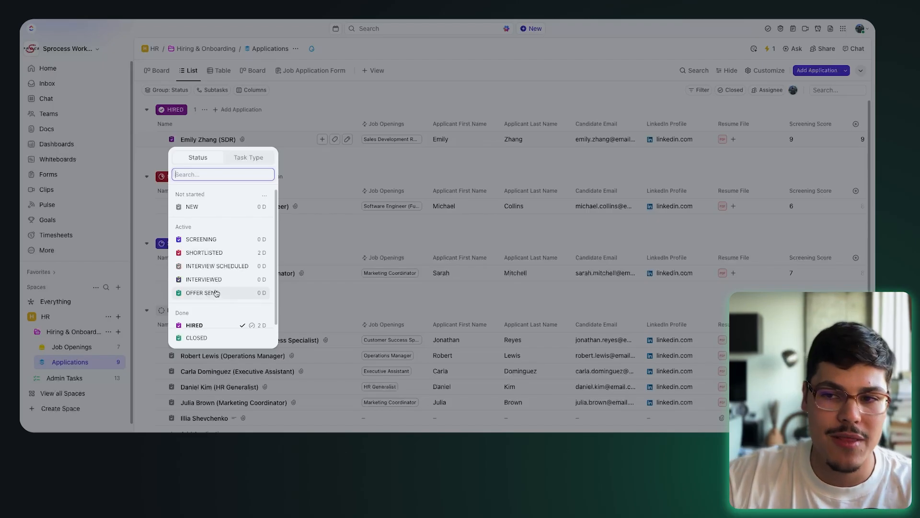
left_click(309, 181)
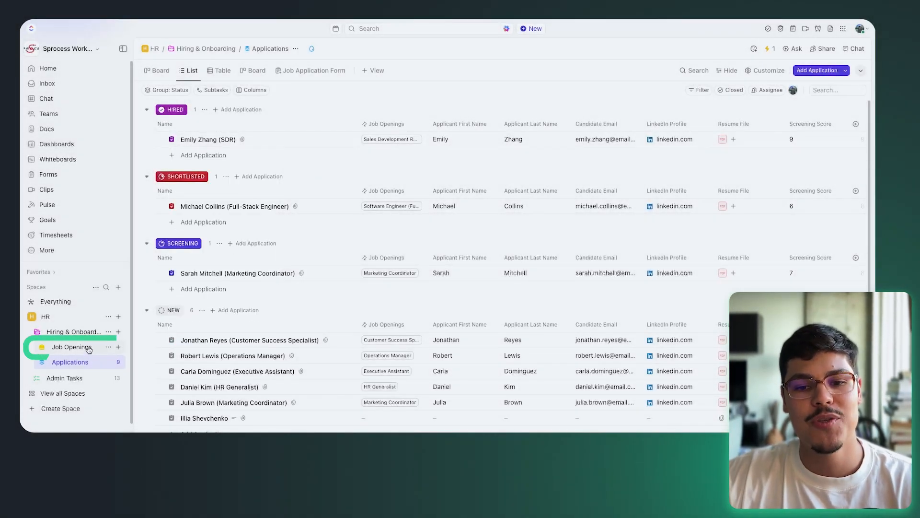
Open the HR Generalist job opening in the Job Openings list and view its status options
left_click(89, 348)
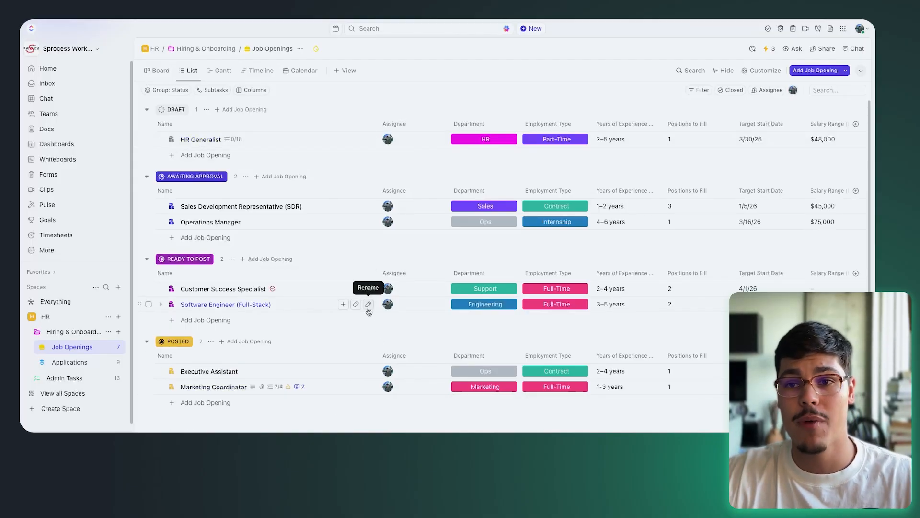
left_click(208, 140)
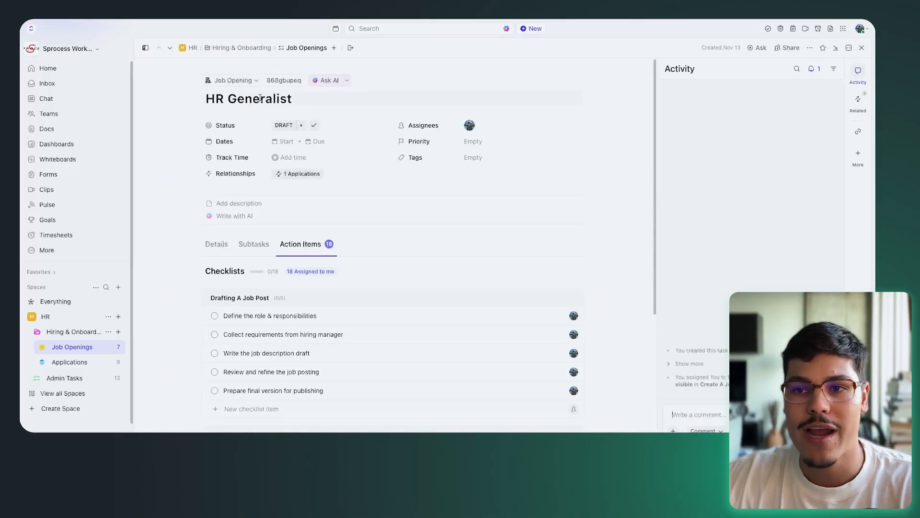
left_click(287, 125)
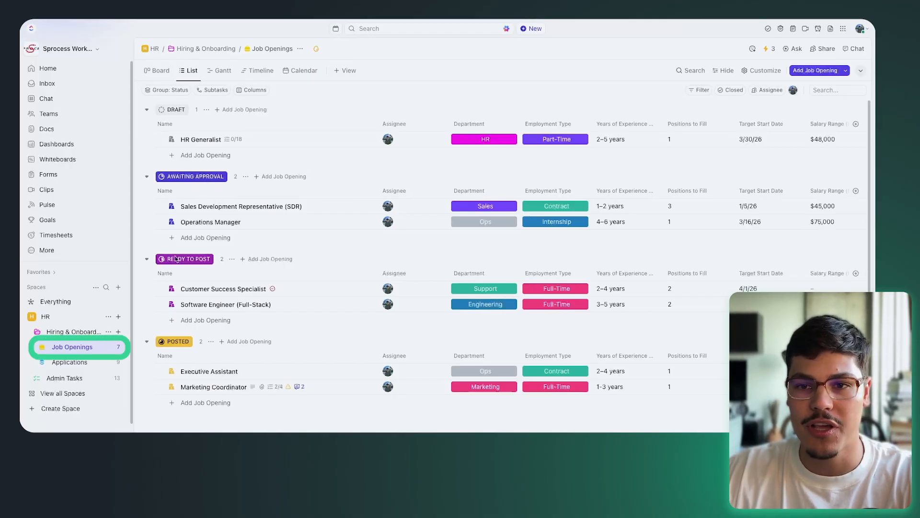
Reopen the HR Generalist job opening and view the task types available for it
left_click(197, 140)
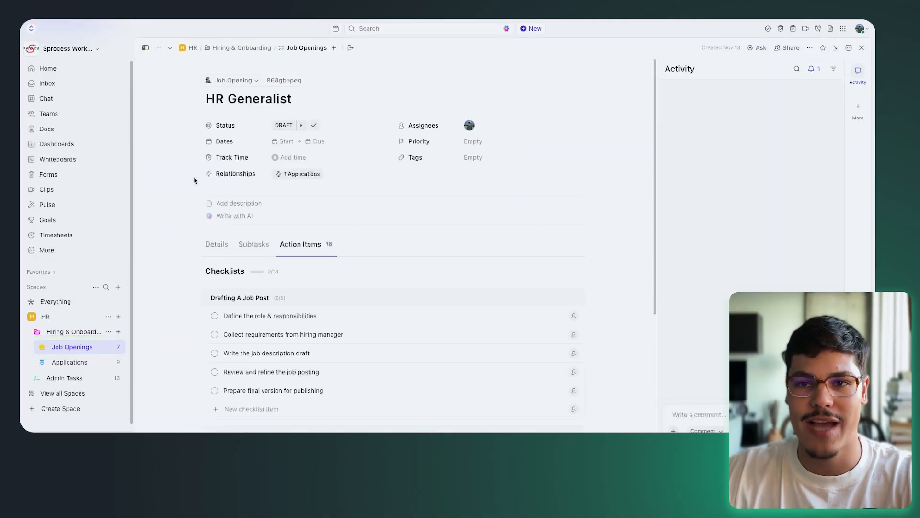
left_click(229, 81)
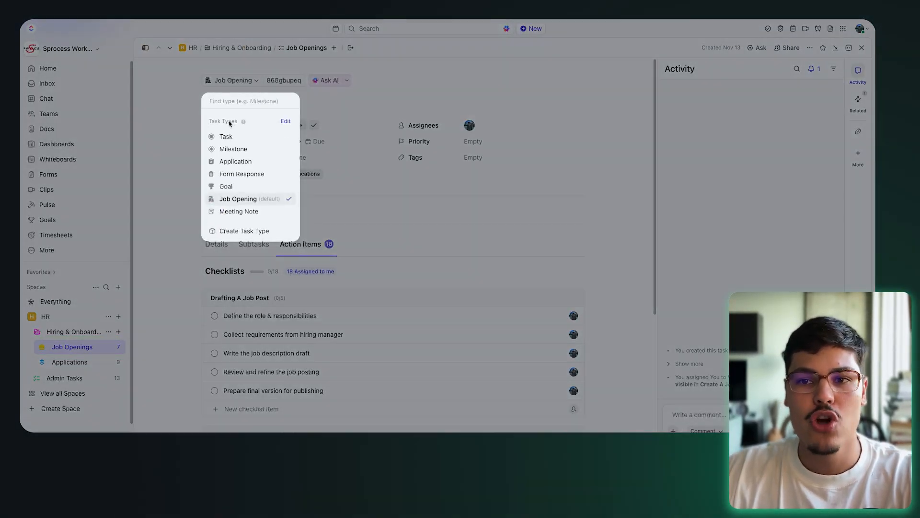
left_click_drag(212, 125, 232, 123)
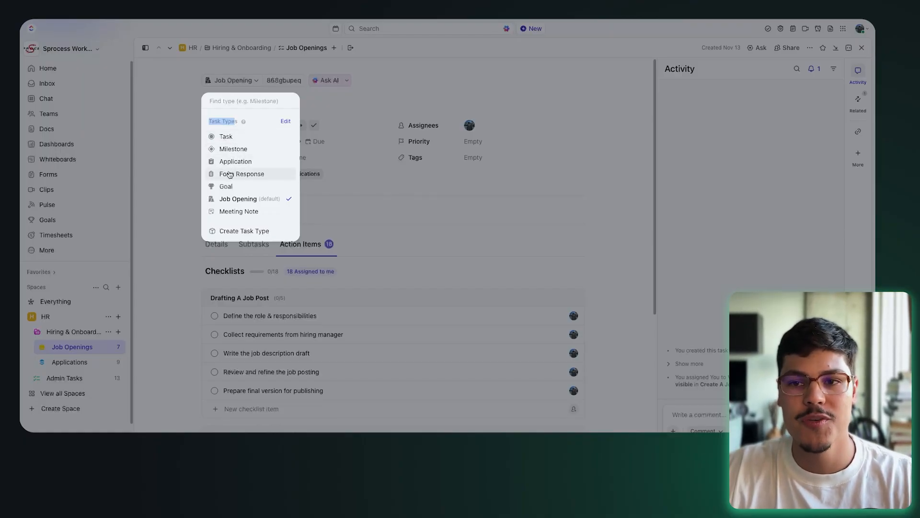
Examine the icon, name and plural name fields for creating a task type, and close the form without creating one
left_click(235, 232)
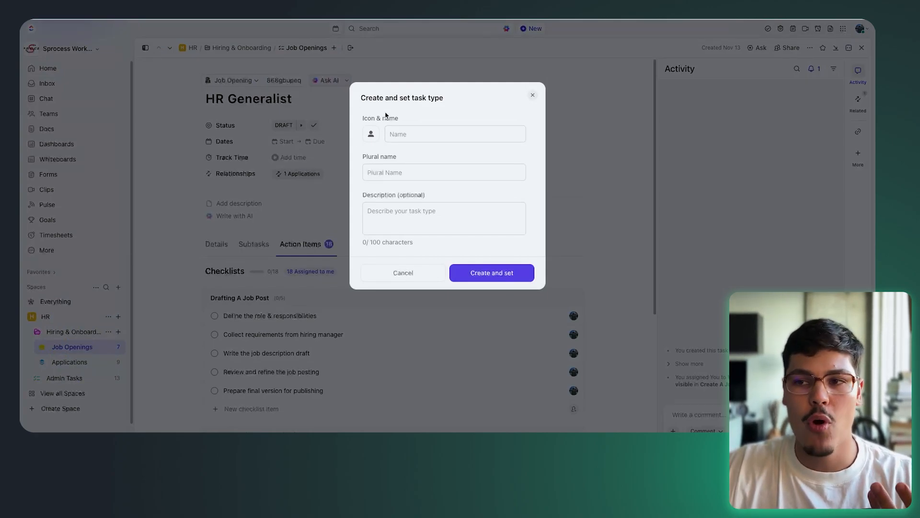
left_click(398, 127)
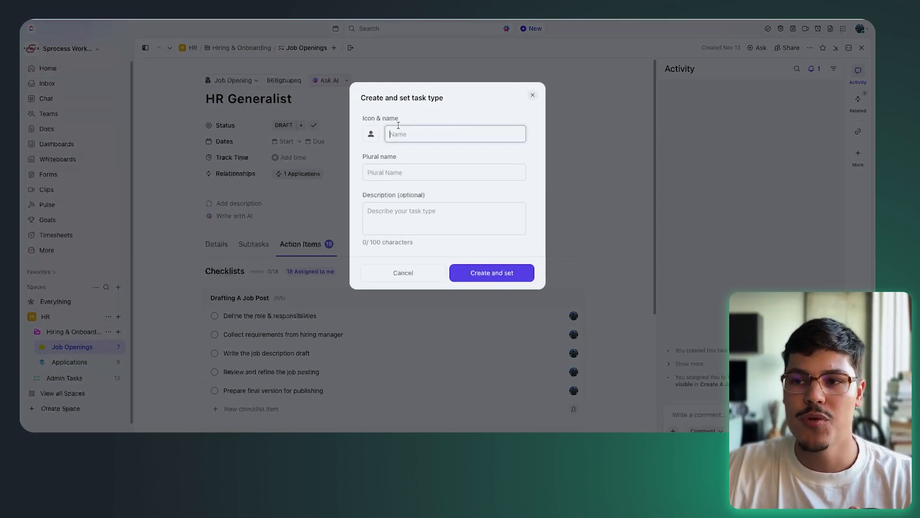
left_click(372, 135)
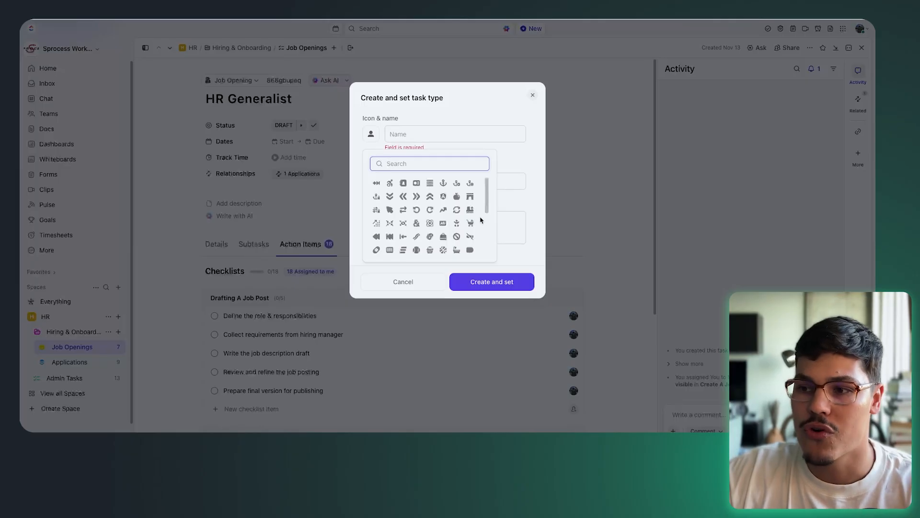
key("Escape")
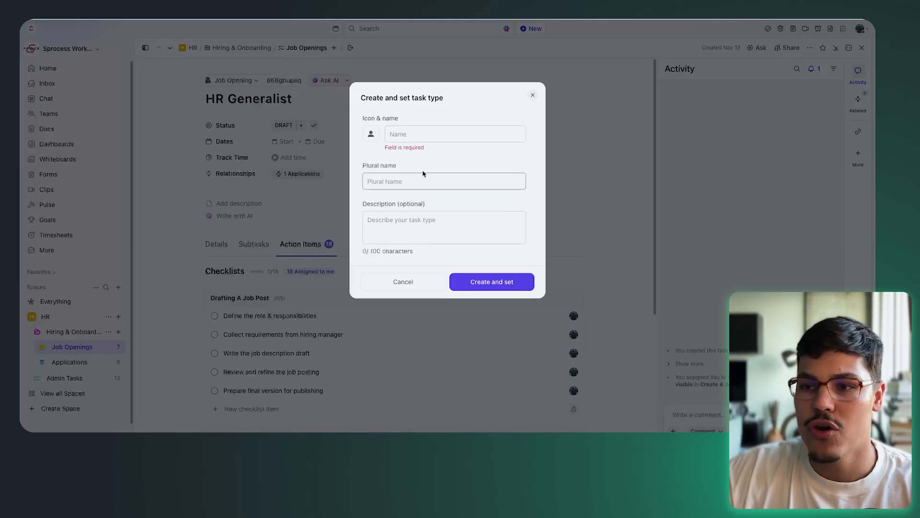
left_click(408, 182)
left_click(407, 134)
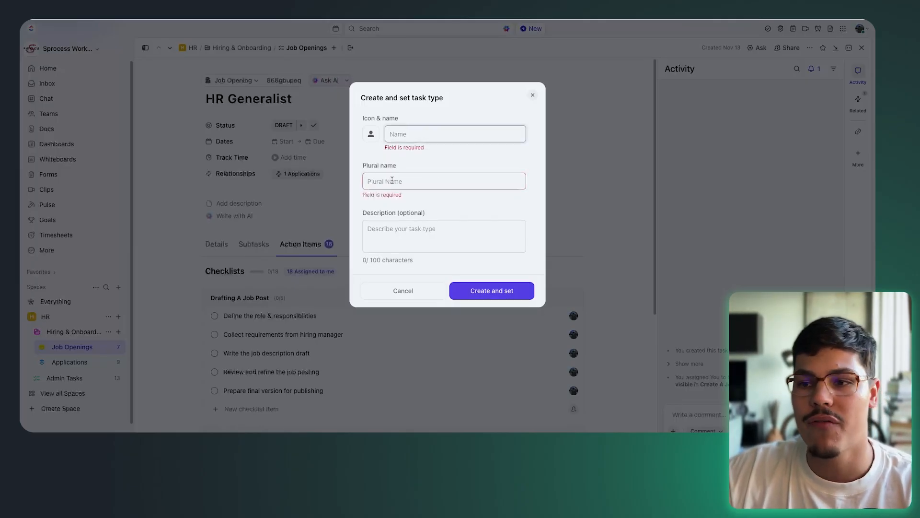
left_click(392, 181)
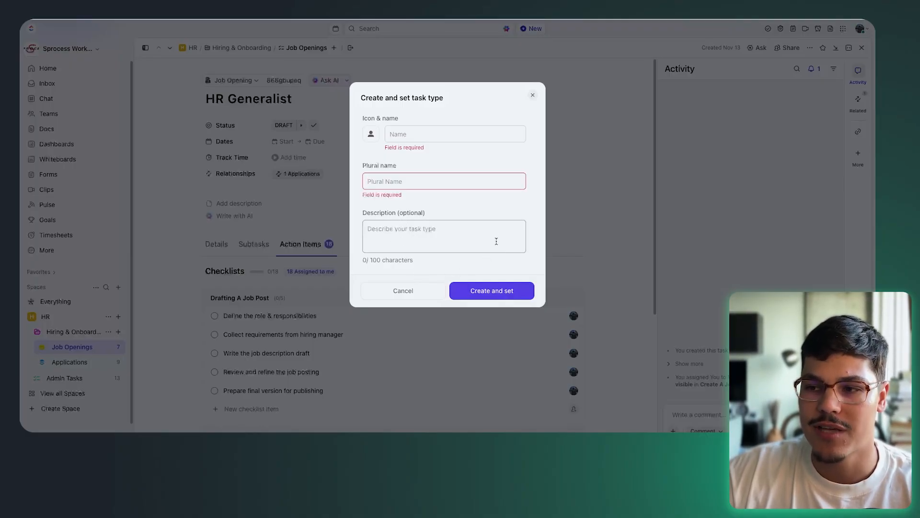
left_click(532, 95)
Check which task type is assigned to the HR Generalist item, keeping it as Job Opening
left_click(245, 82)
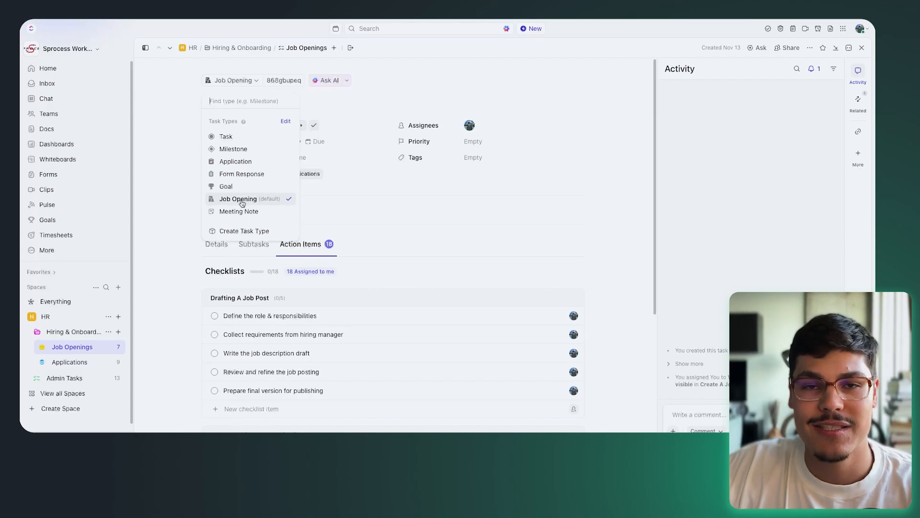
left_click(366, 127)
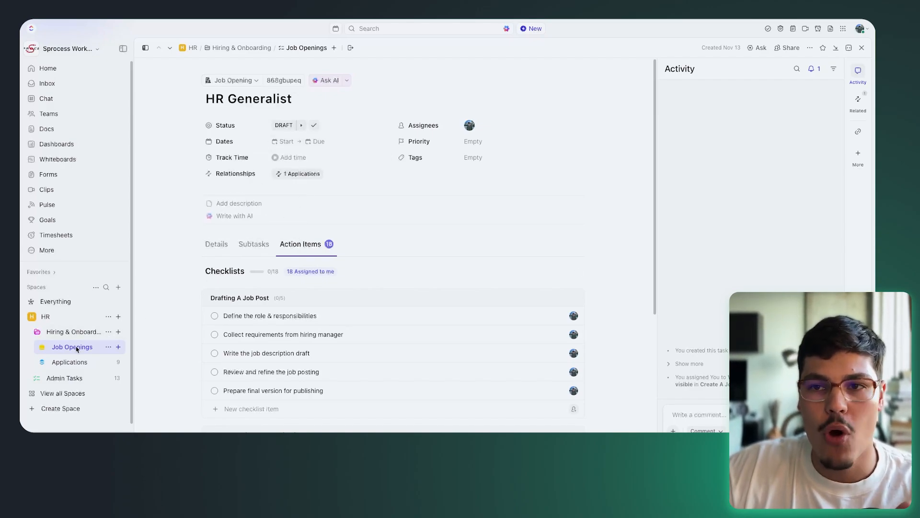
left_click(230, 80)
left_click(240, 199)
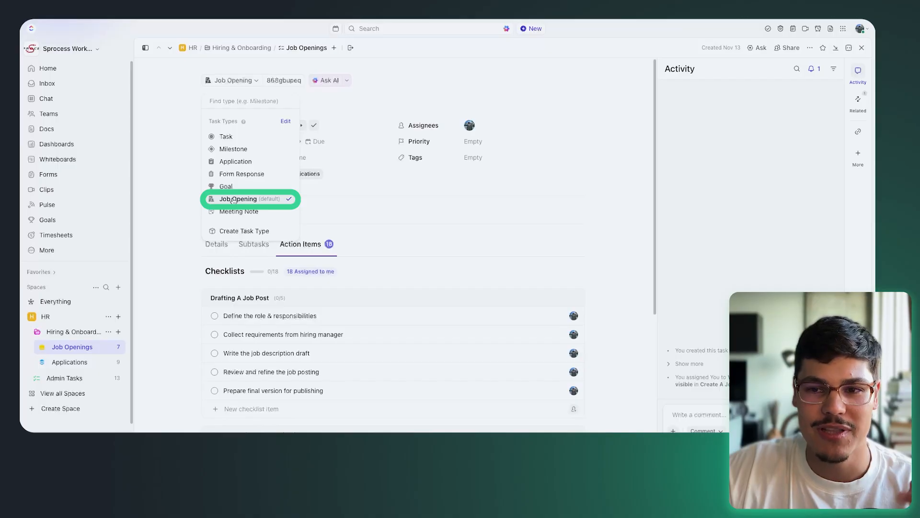
Open the hired SDR application in the Applications list and check its task type
left_click(58, 365)
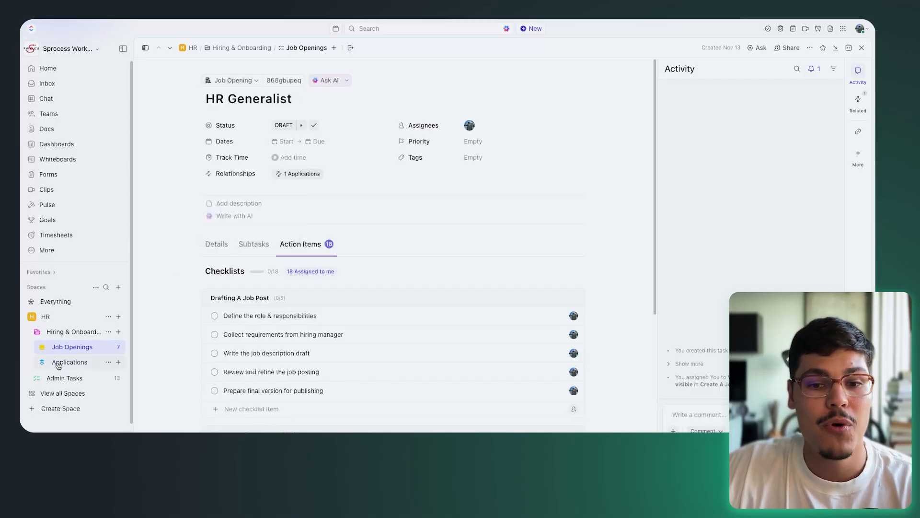
left_click(58, 365)
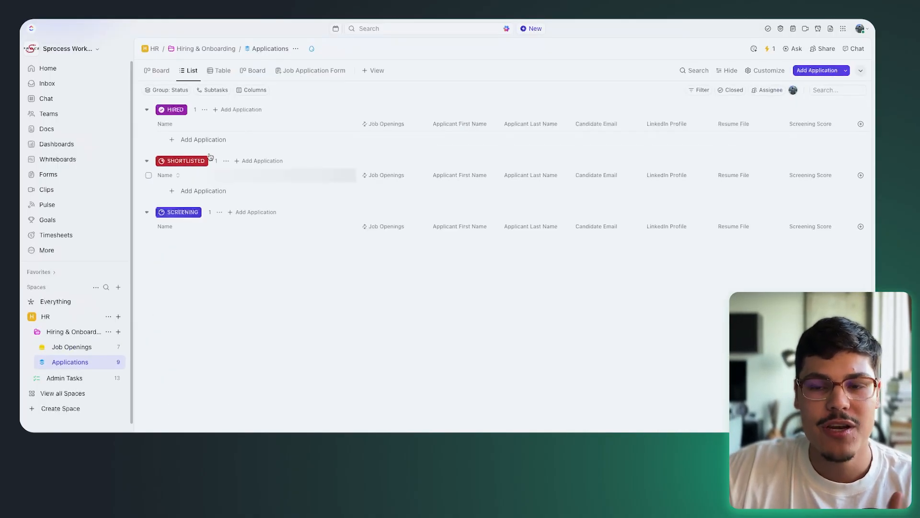
left_click(209, 140)
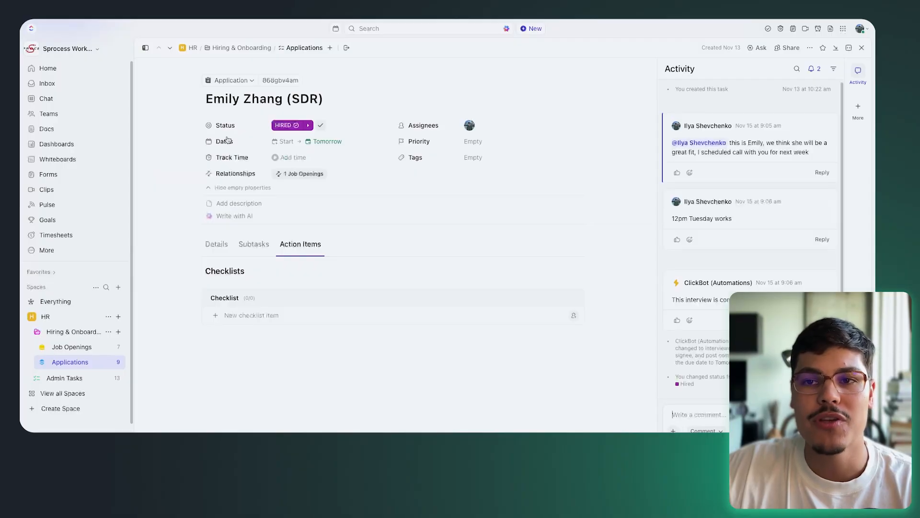
left_click(235, 81)
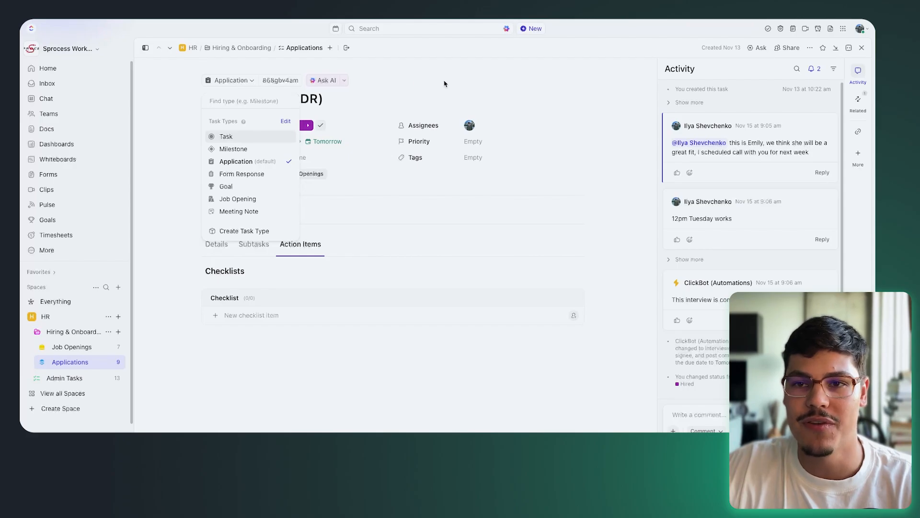
left_click(465, 83)
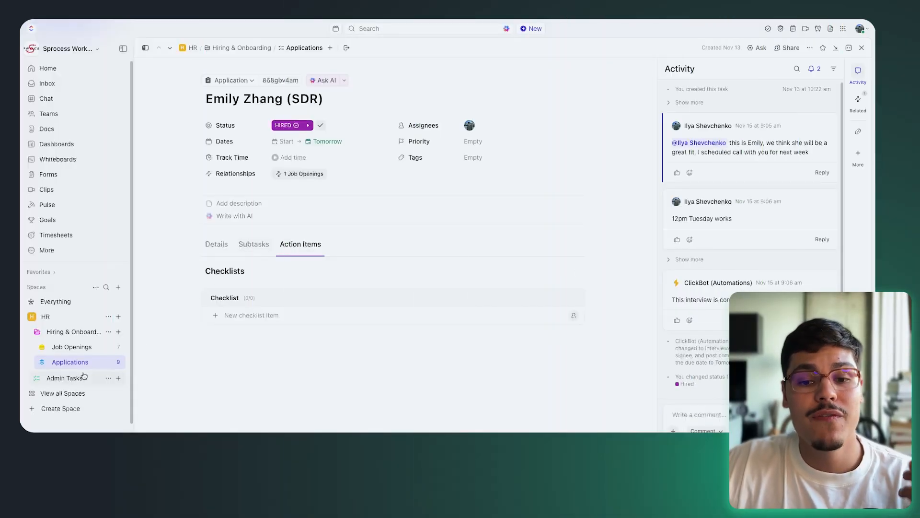
Open the "Refresh company templates" task in the Admin Tasks list and check its task type
left_click(80, 378)
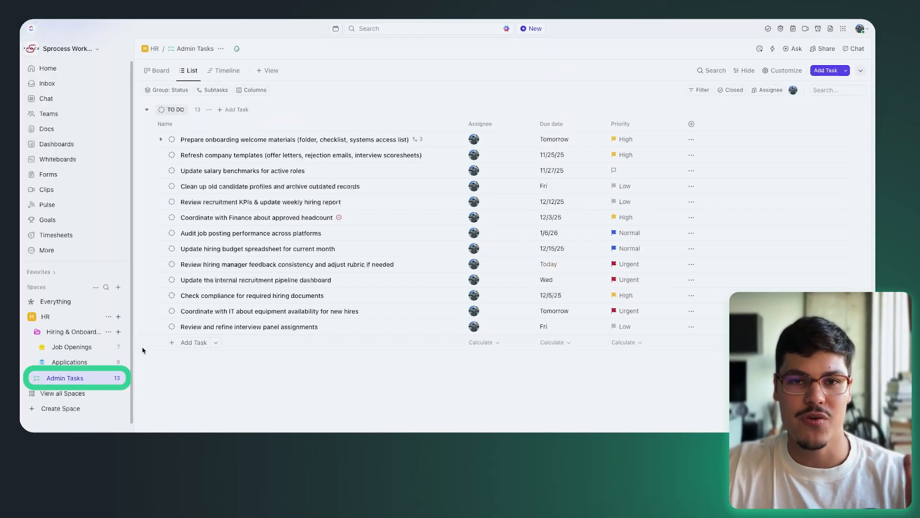
left_click(252, 155)
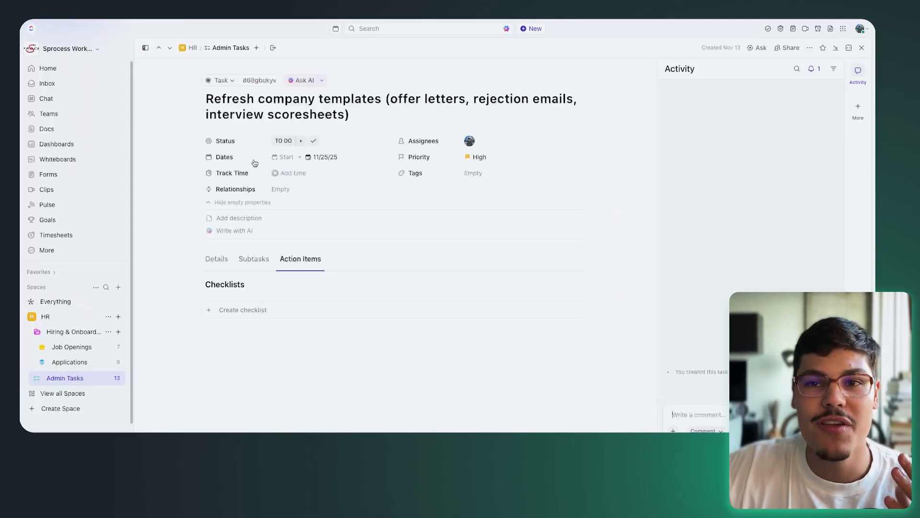
left_click(220, 80)
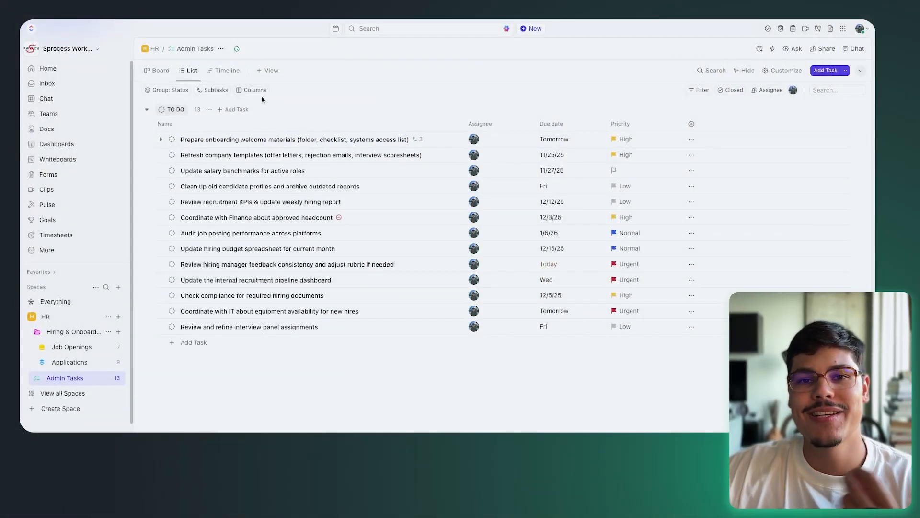
Open the Task Types page in the workspace settings and look through the existing and recommended types
left_click(97, 49)
left_click(83, 102)
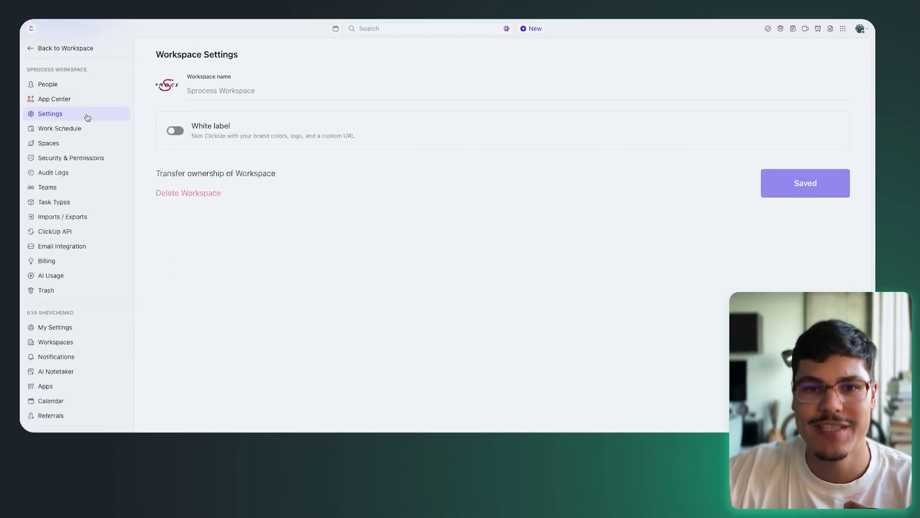
left_click(44, 204)
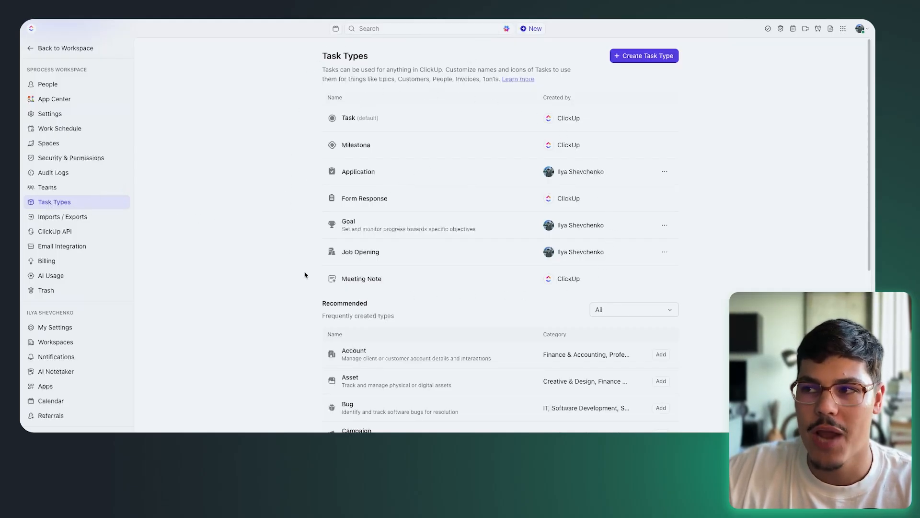
scroll(381, 255, "down", 2)
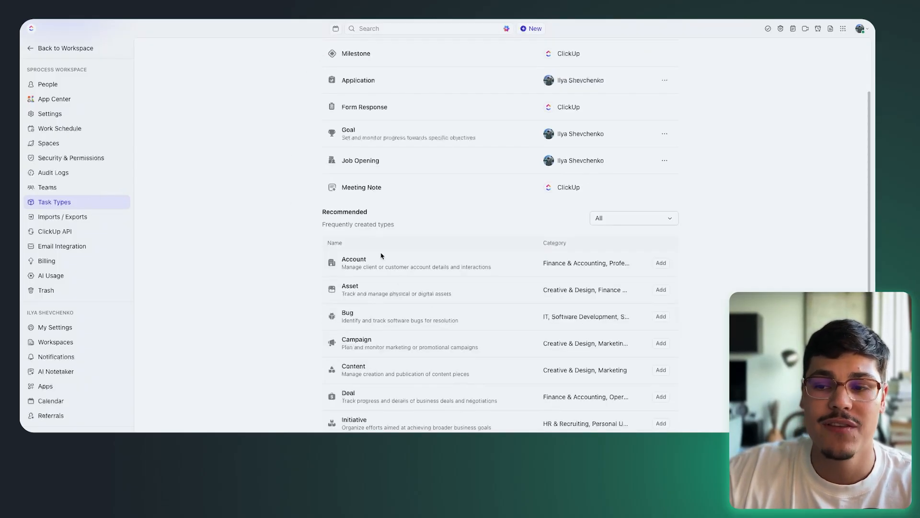
left_click_drag(322, 212, 399, 229)
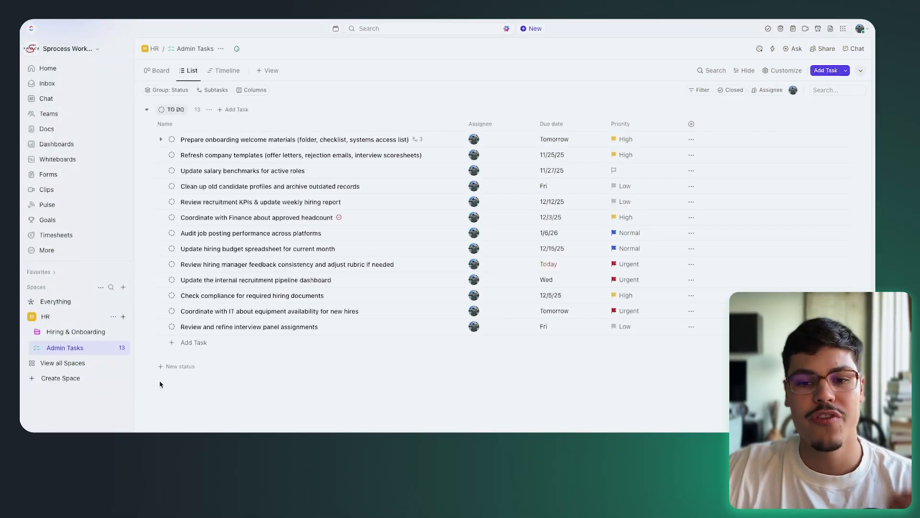
Expand the Hiring & Onboarding folder, open the Job Openings list and check its default task type
left_click(37, 332)
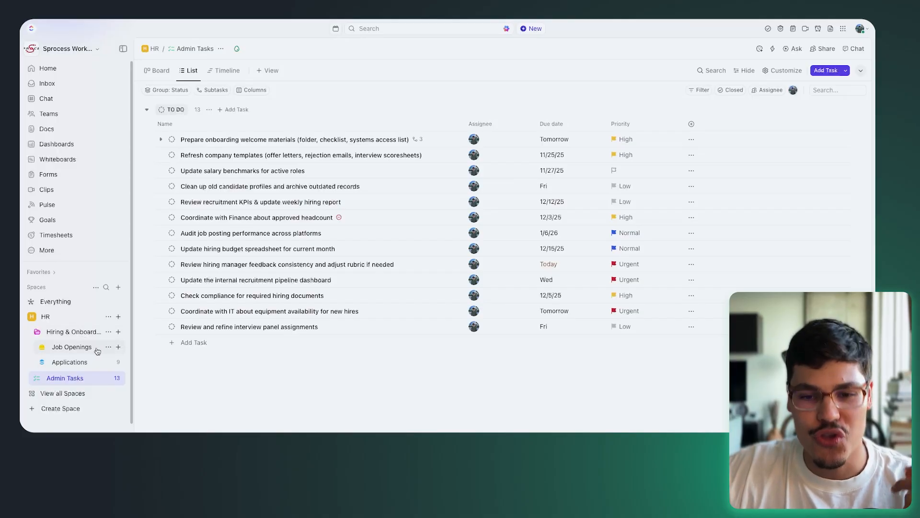
left_click(107, 348)
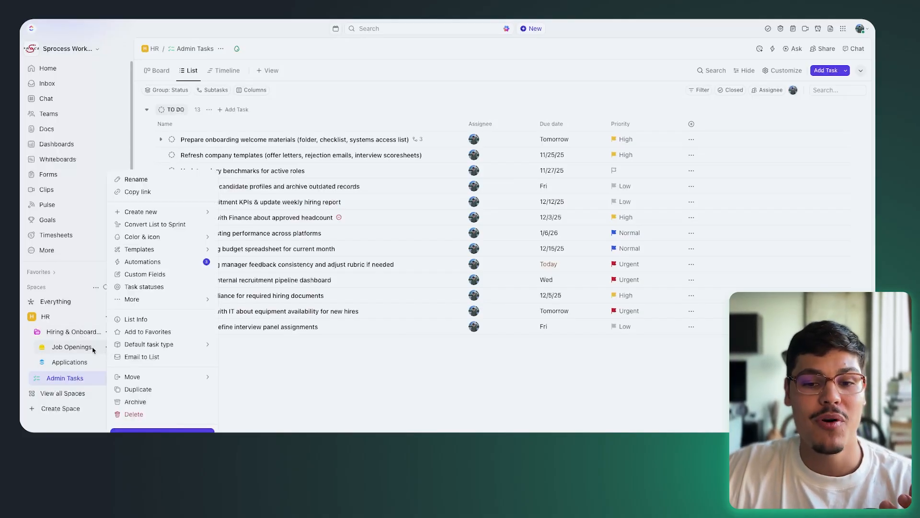
left_click(91, 351)
left_click(91, 350)
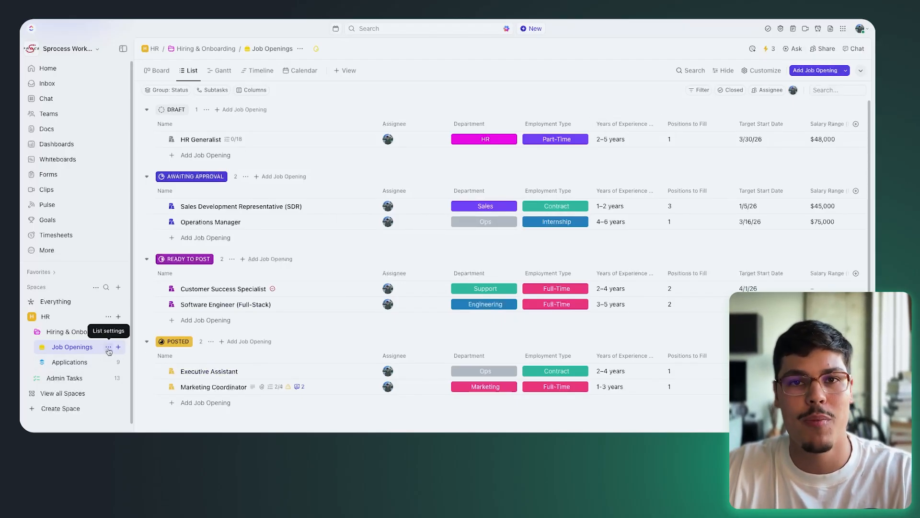
left_click(109, 347)
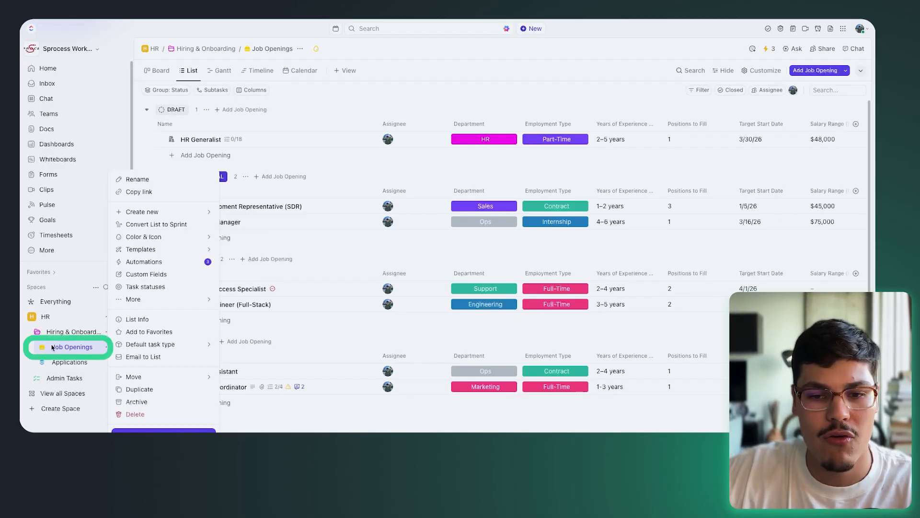
mouse_move(129, 345)
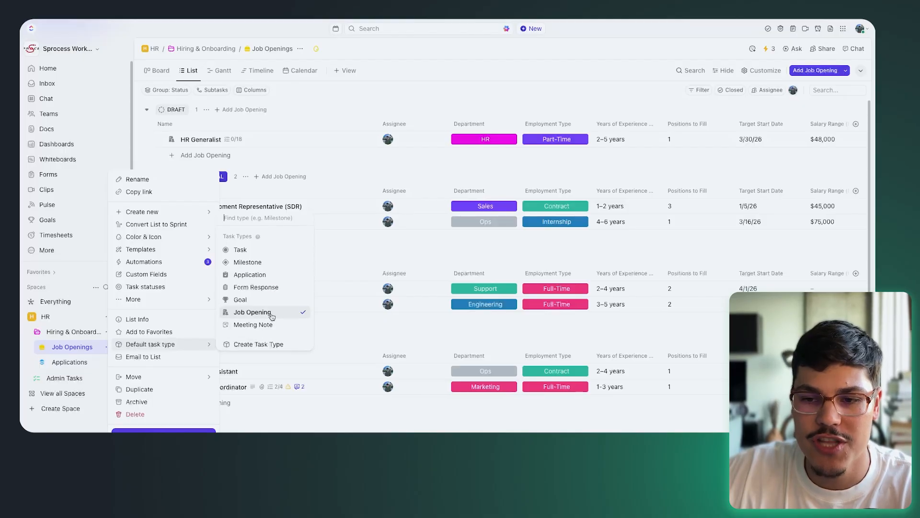
left_click(376, 263)
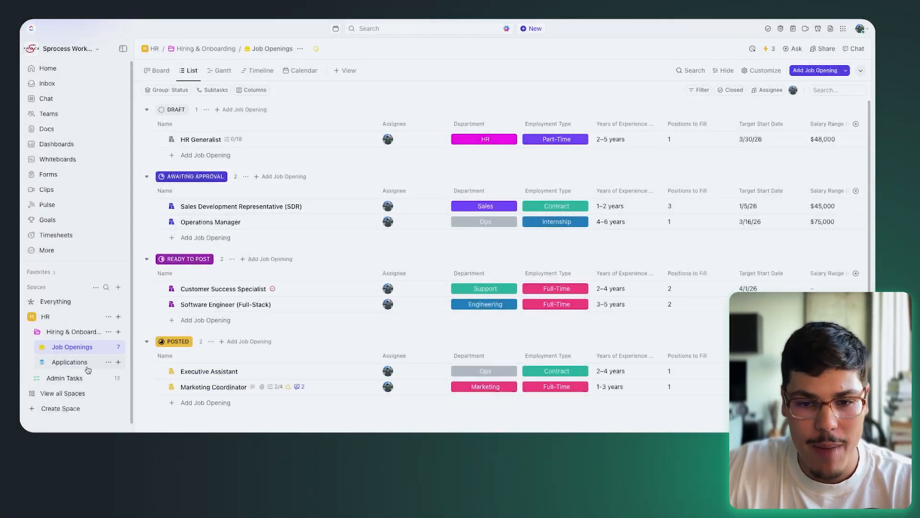
Open the Applications list and check which default task type it uses
left_click(89, 364)
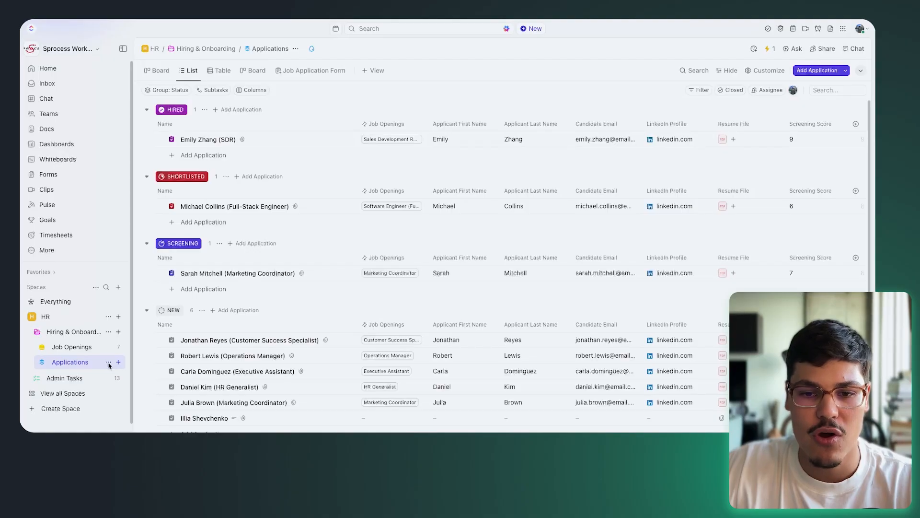
left_click(109, 362)
mouse_move(182, 344)
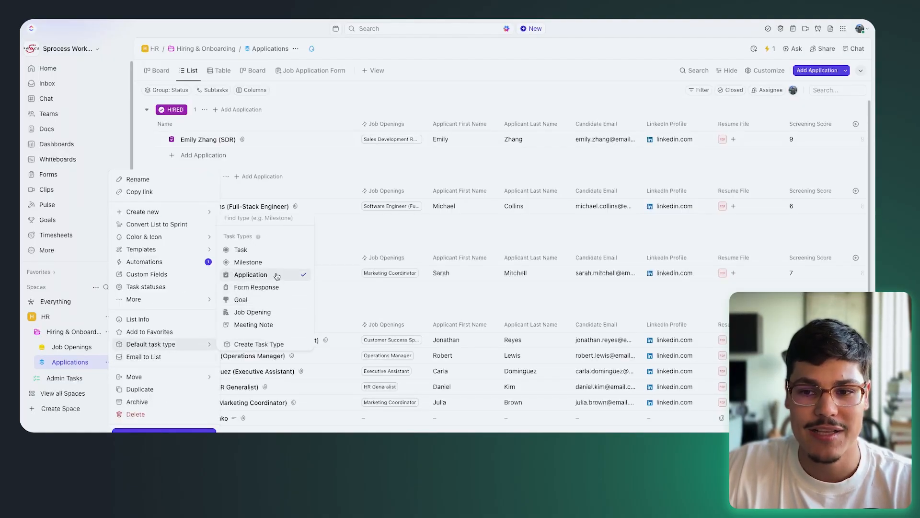
Open the Admin Tasks list and look up its default task type setting
left_click(75, 379)
left_click(108, 379)
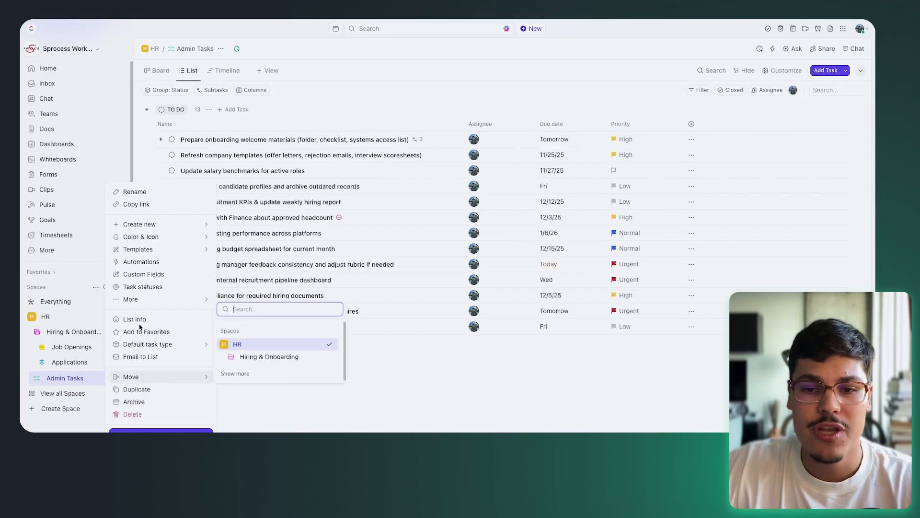
mouse_move(142, 345)
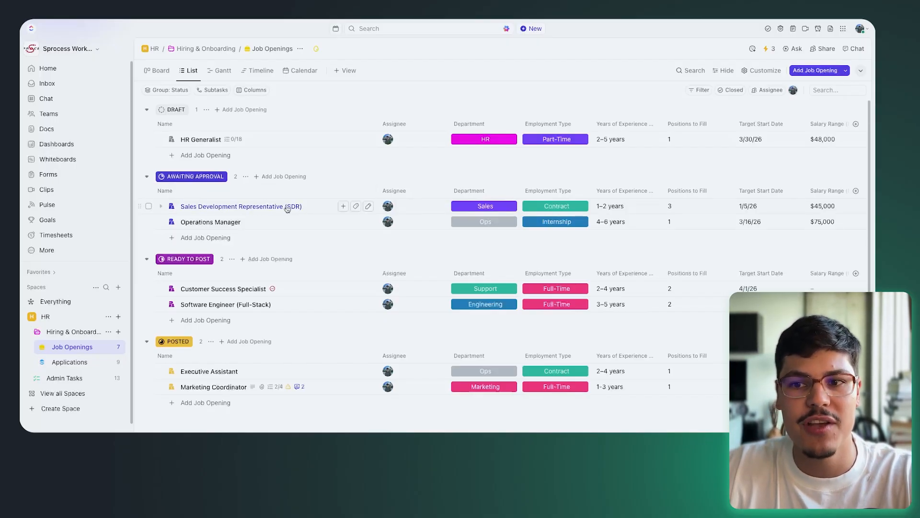
Add a subtask named "Create a draft" under the Sales Development Representative (SDR) job opening
left_click(161, 206)
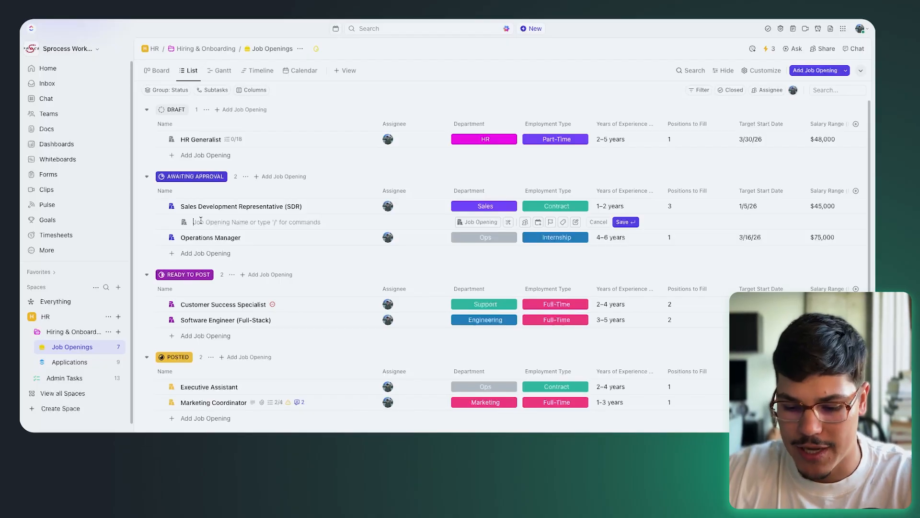
type("Create a")
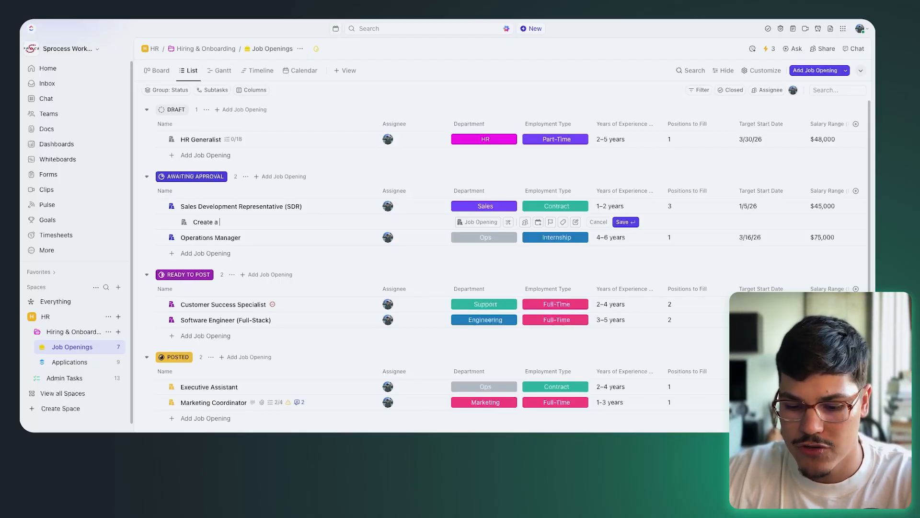
type(" draft")
key("Return")
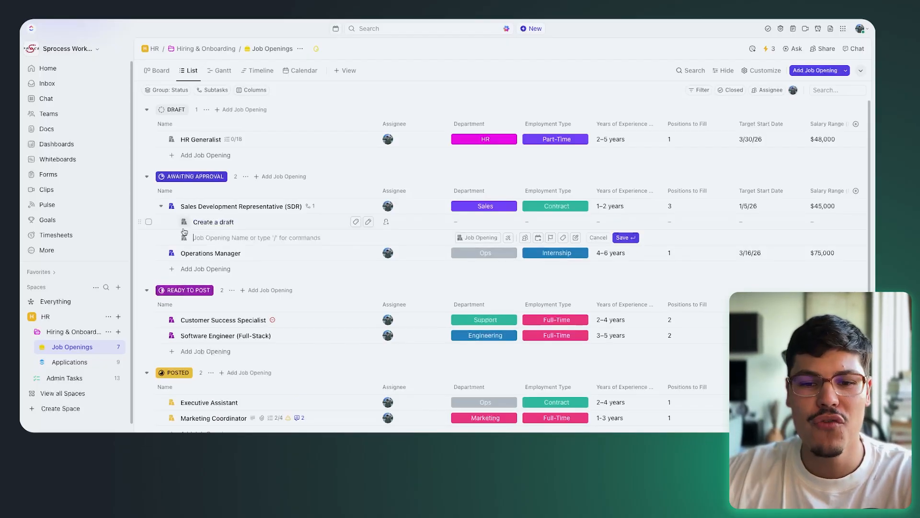
Recheck the default task type that the Job Openings list applies to new items and subtasks
left_click(108, 347)
mouse_move(147, 344)
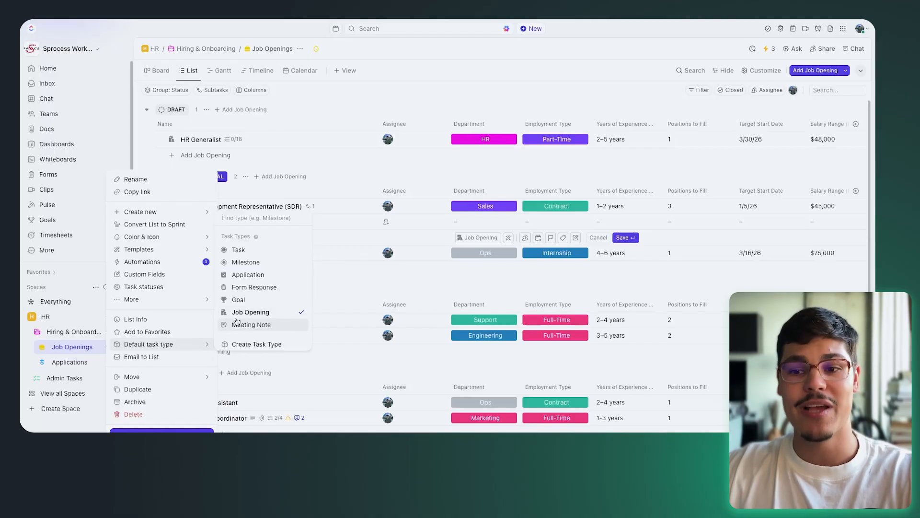
left_click(338, 303)
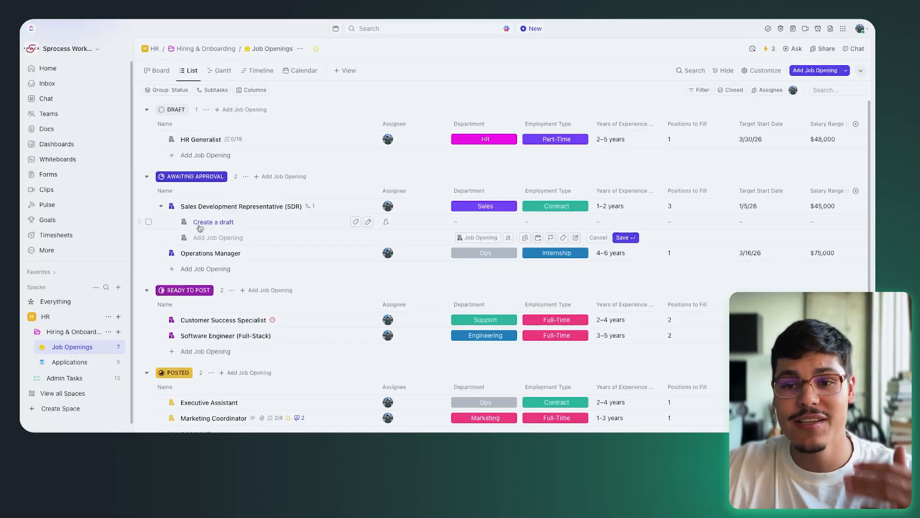
Open the "Create a draft" subtask and change its task type to Task
left_click(201, 224)
left_click(235, 96)
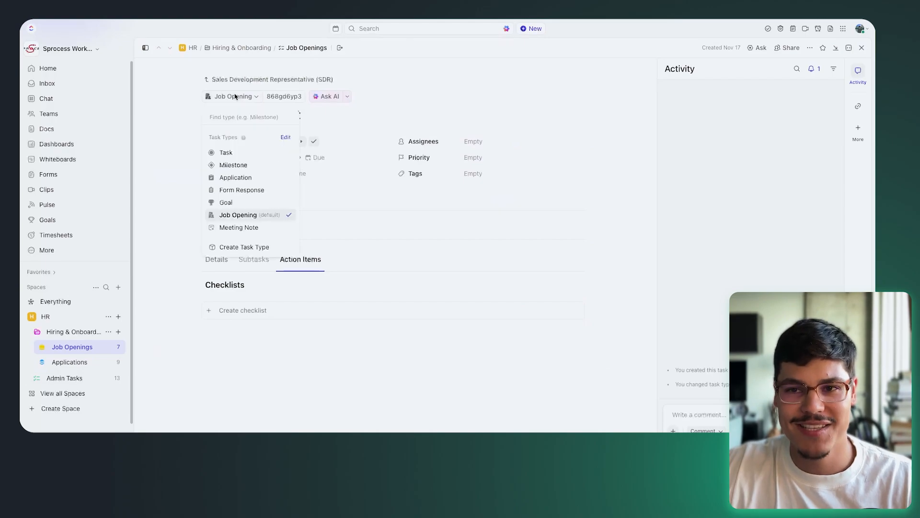
left_click(236, 100)
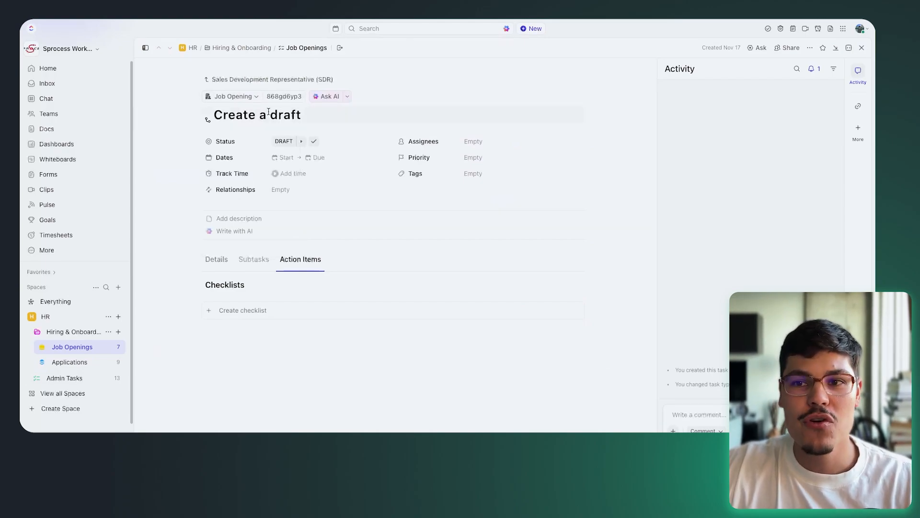
left_click_drag(298, 115, 185, 117)
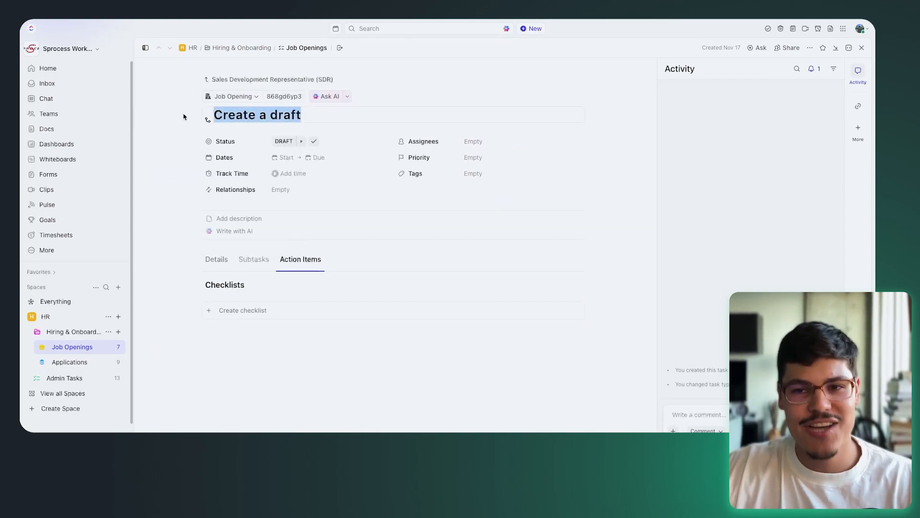
left_click(248, 98)
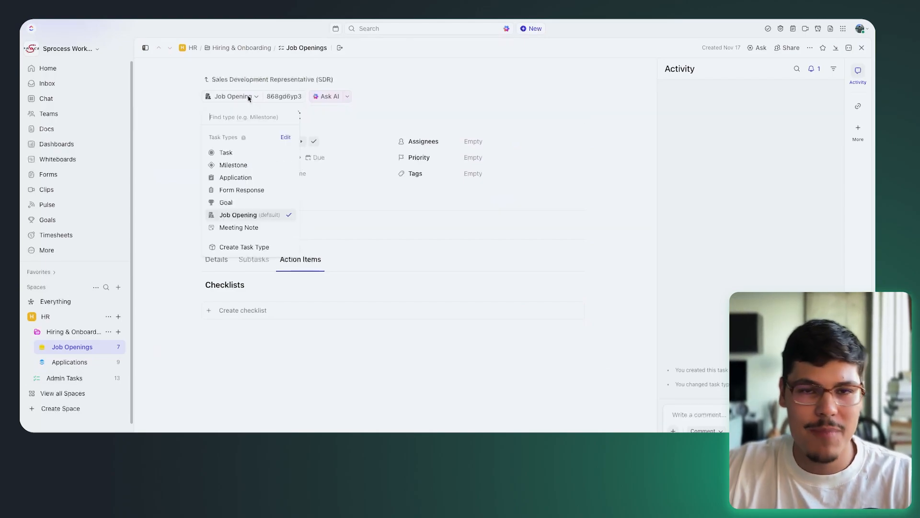
left_click(386, 104)
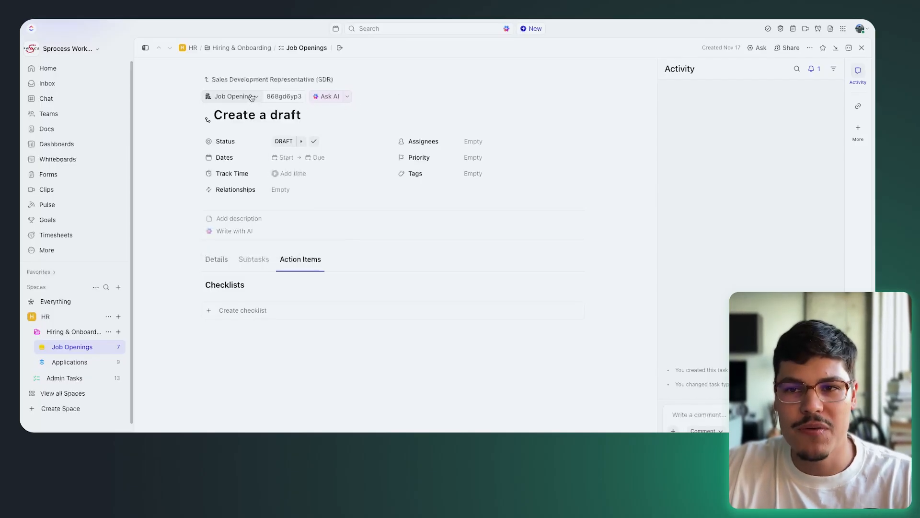
left_click_drag(311, 114, 207, 117)
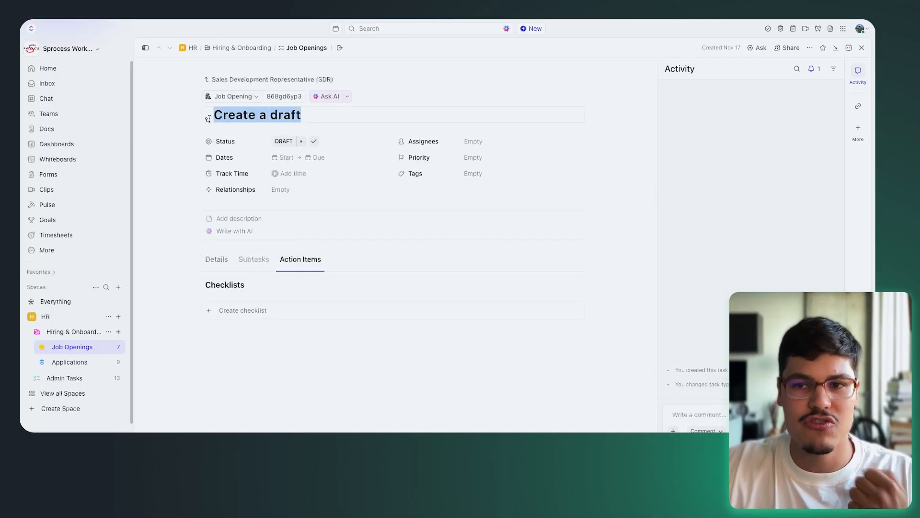
left_click(254, 98)
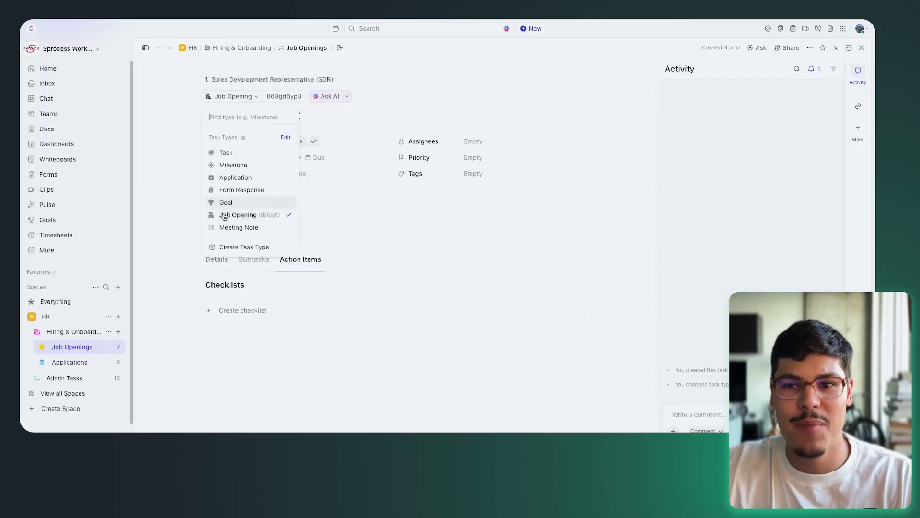
left_click(231, 153)
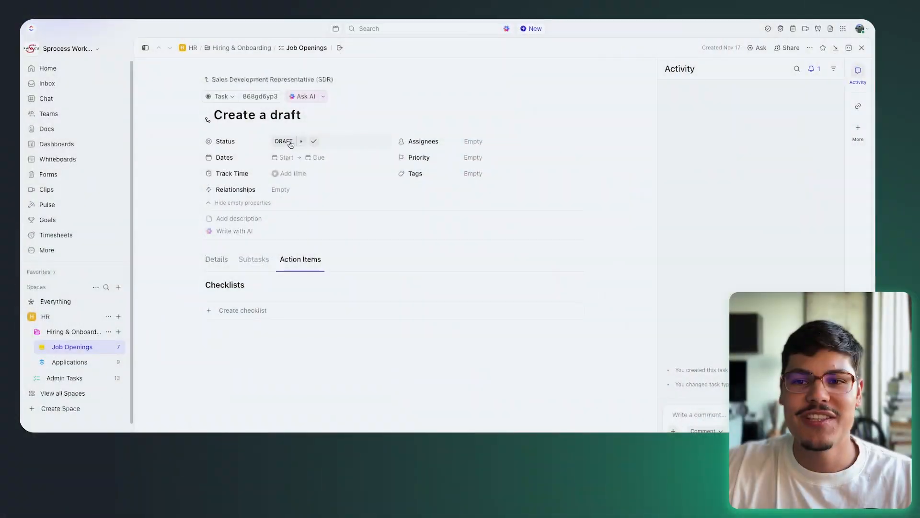
Review the status options and custom fields available on the "Create a draft" subtask, and close it without changes
left_click(289, 143)
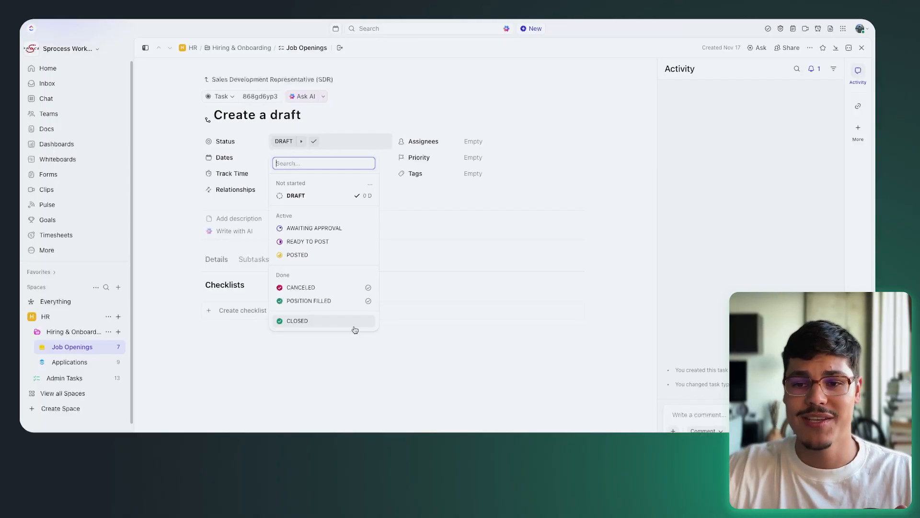
left_click(246, 366)
scroll(314, 312, "down", 1)
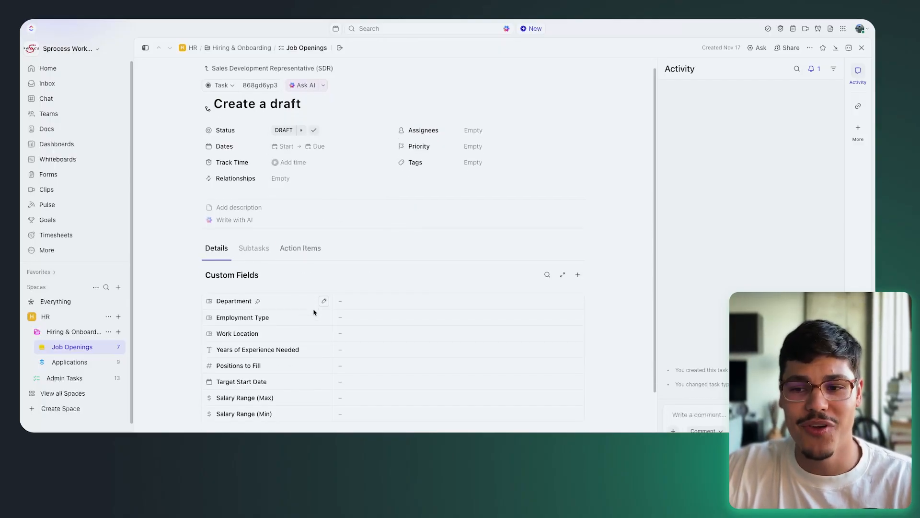
scroll(314, 312, "down", 1)
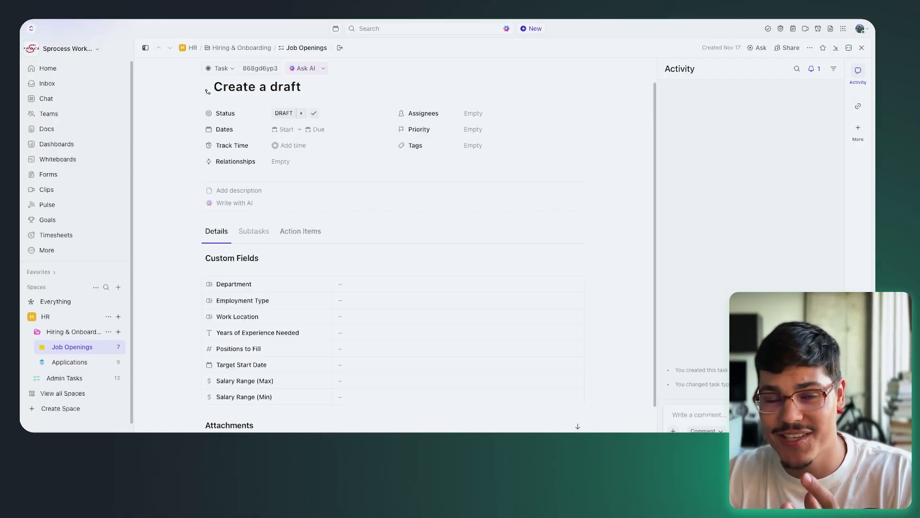
scroll(309, 154, "up", 1)
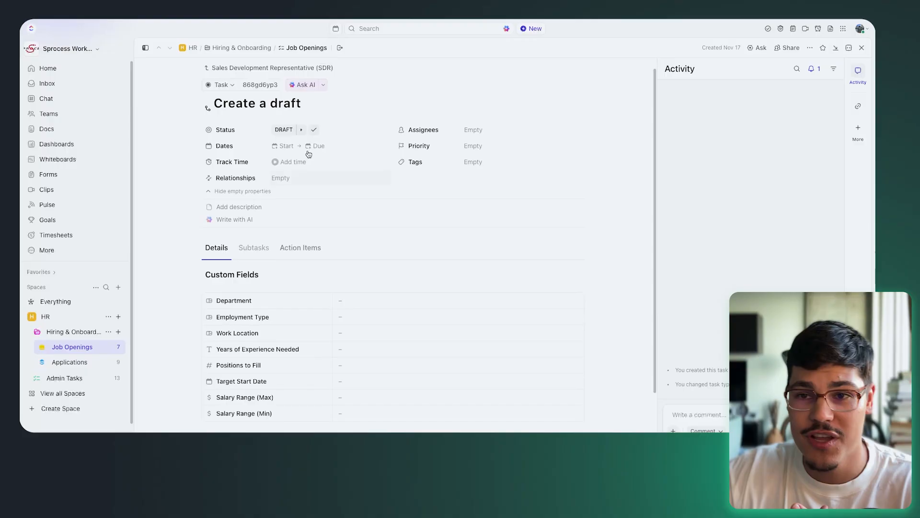
left_click(285, 131)
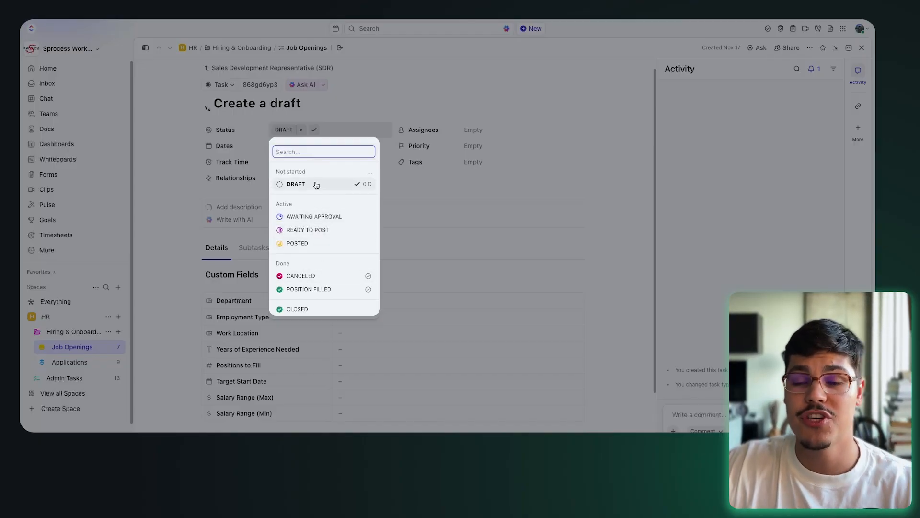
left_click(330, 110)
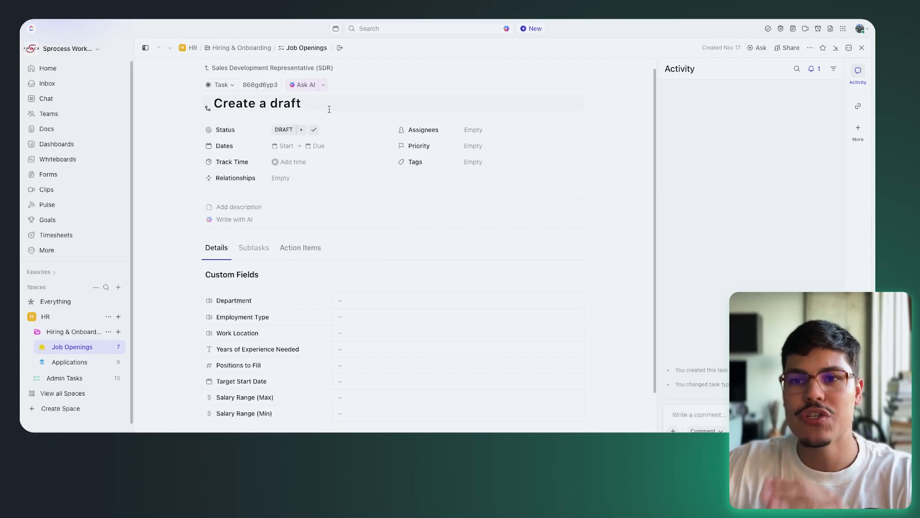
left_click(861, 48)
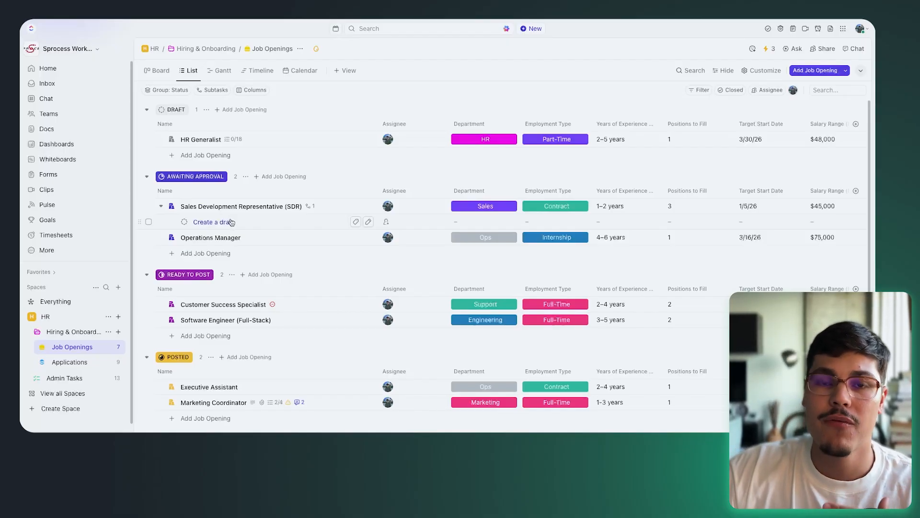
Compare the subtasks of "Prepare onboarding welcome materials" in Admin Tasks with those of Sales Development Representative (SDR) in Job Openings
left_click(80, 381)
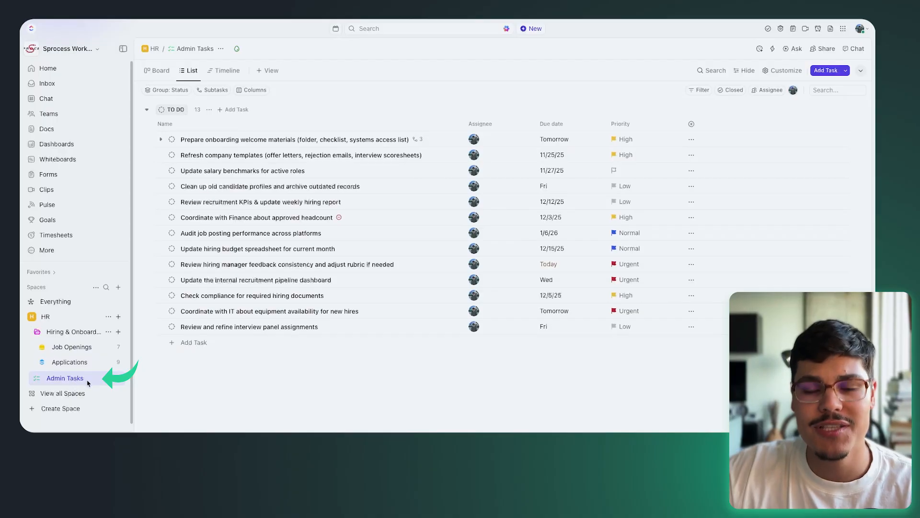
left_click(161, 139)
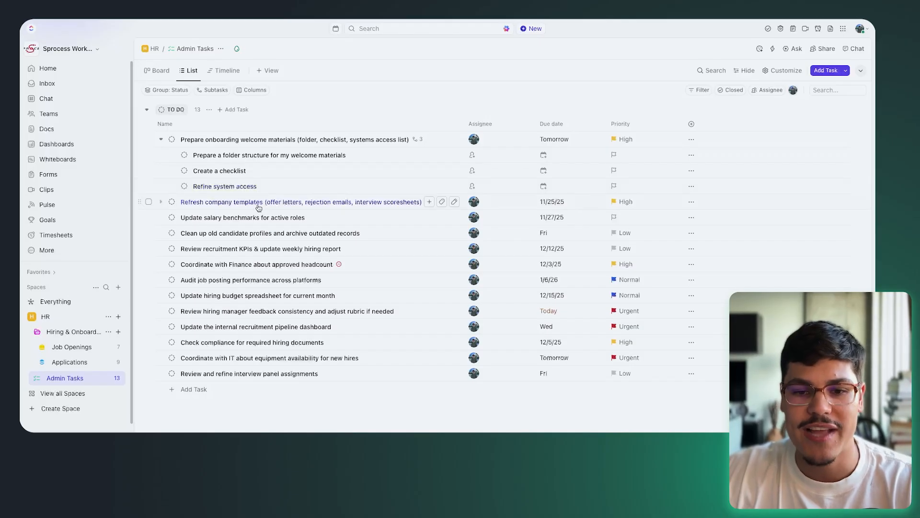
left_click(85, 353)
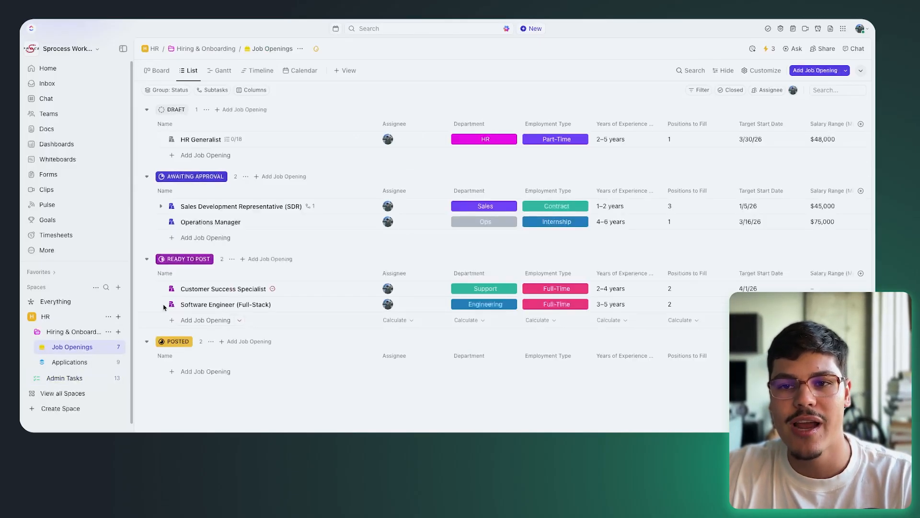
left_click(162, 207)
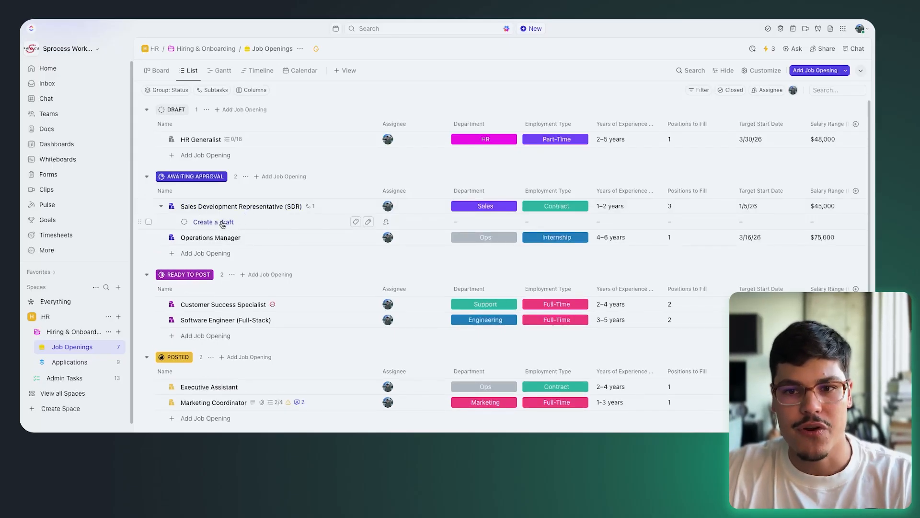
Check the status options offered for the "Create a draft" subtask in the Job Openings list, leaving its status unchanged
left_click(185, 222)
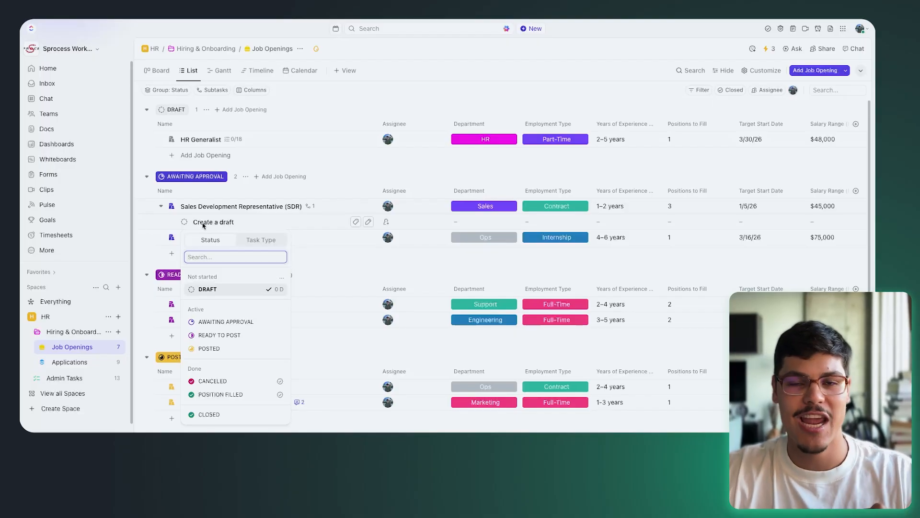
left_click(203, 225)
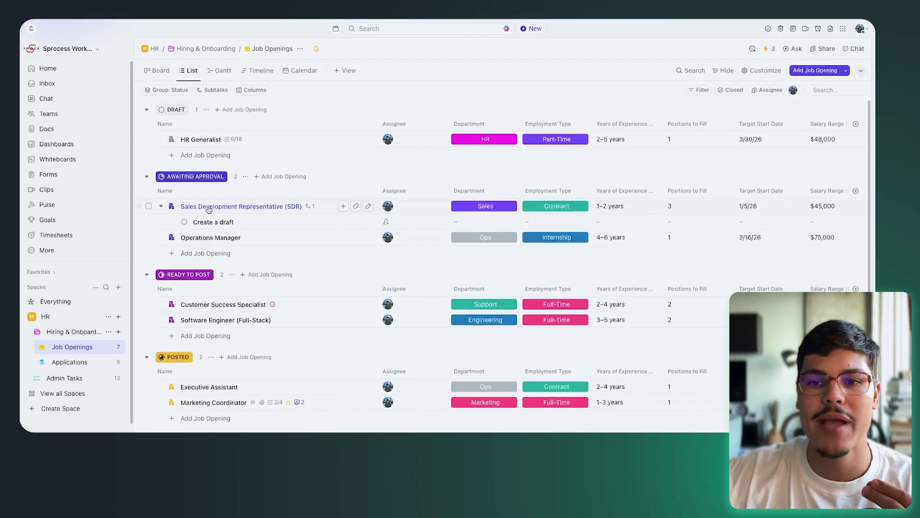
Open the Sales Development Representative (SDR) job opening and add a checklist to its action items
left_click(208, 207)
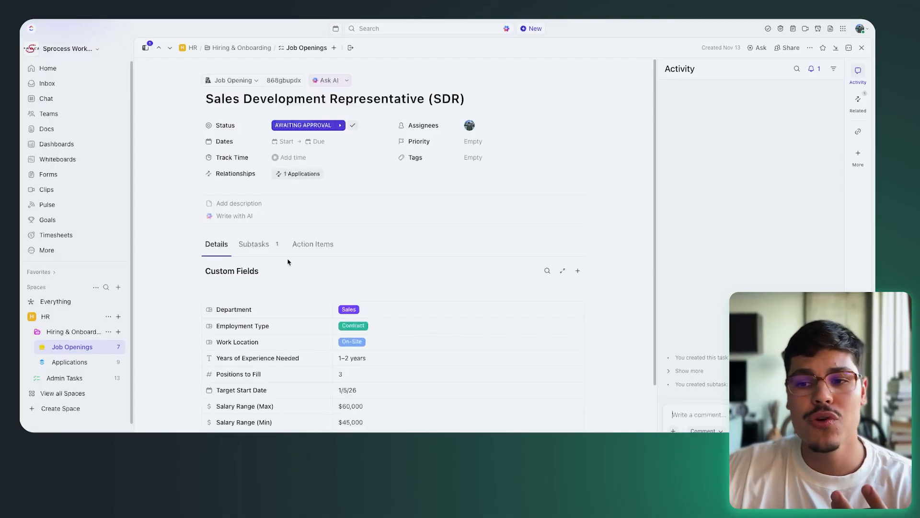
left_click(304, 249)
left_click(257, 295)
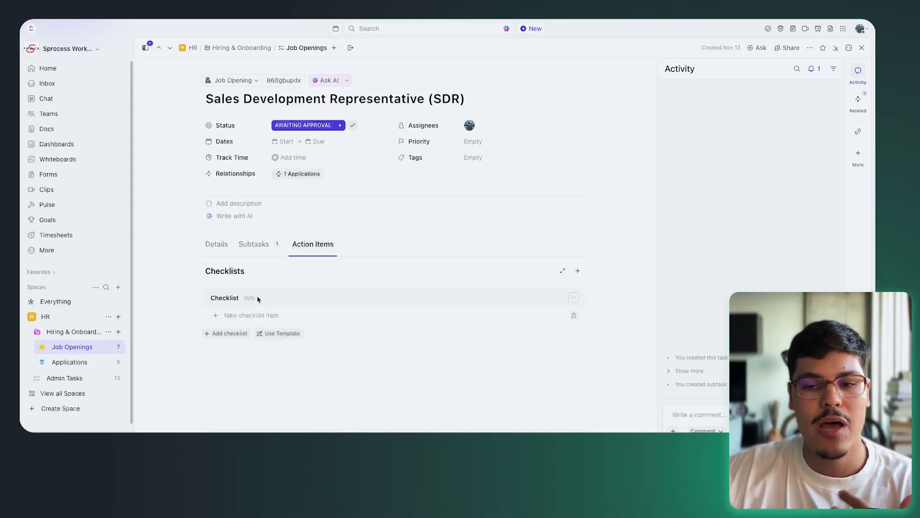
Compare the status options of the Sales Development Representative (SDR) job opening with those of its "Create a draft" subtask, changing neither
left_click(295, 125)
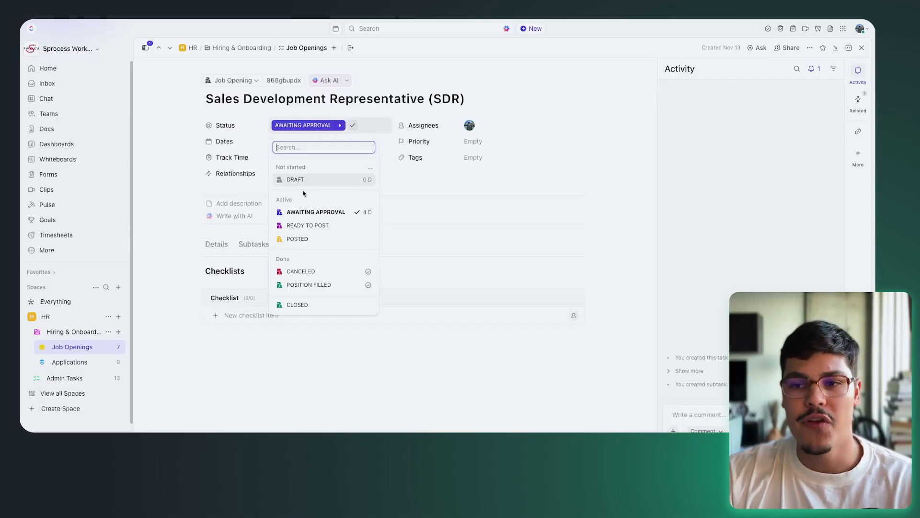
left_click(480, 185)
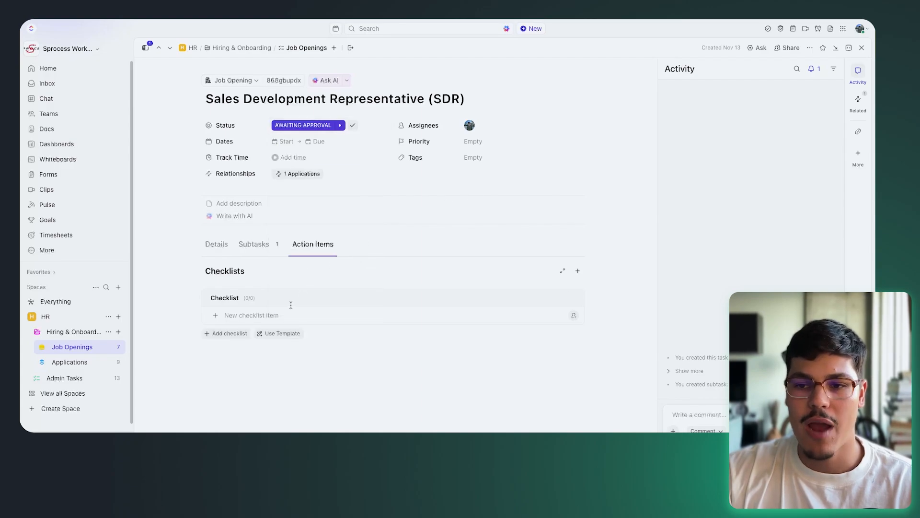
left_click(254, 243)
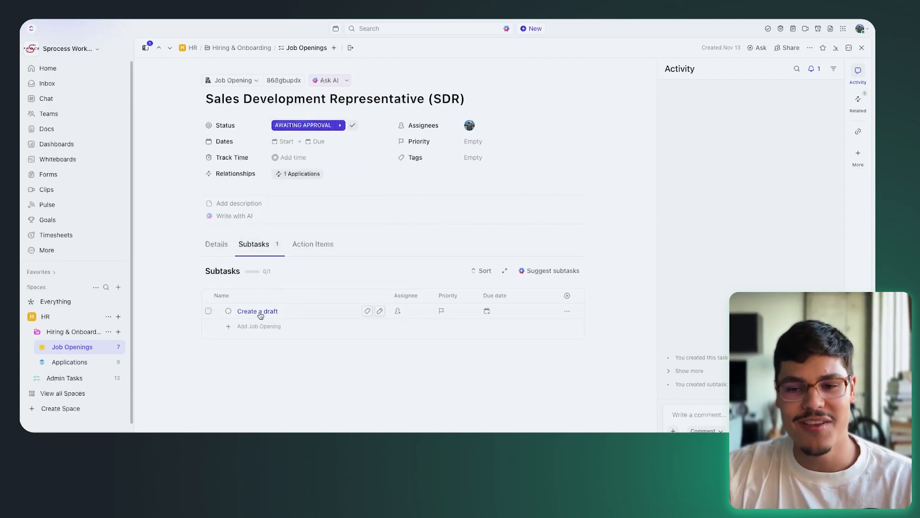
left_click(228, 311)
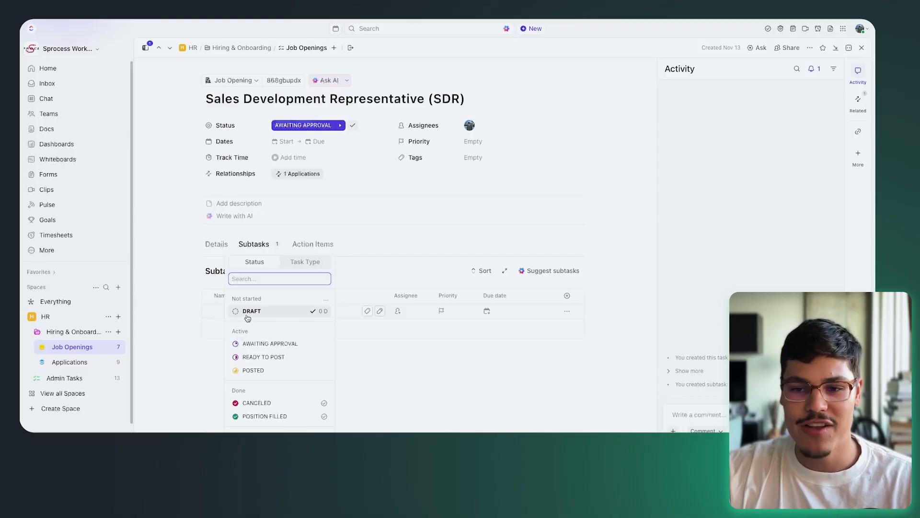
left_click(187, 277)
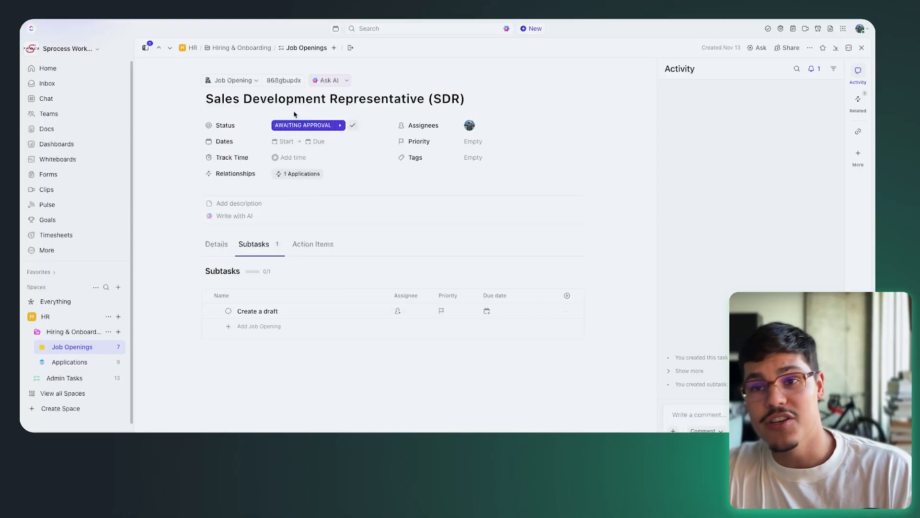